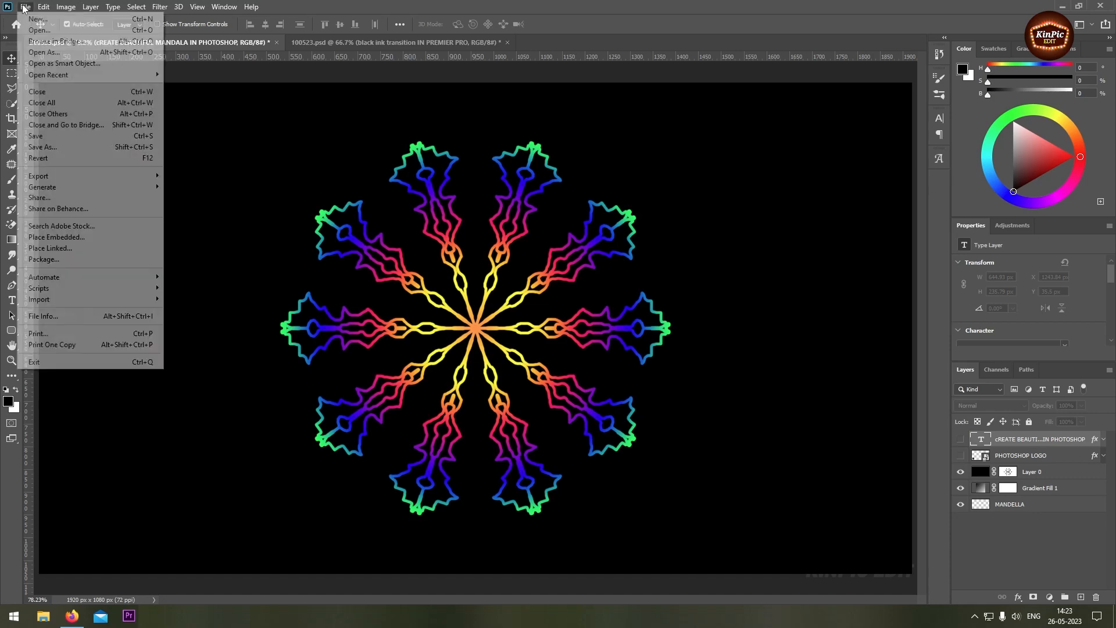
# Create a new document named MANDALA, 1920 by 1080 pixels at a resolution of 300 pixels/inch
pyautogui.click(47, 21)
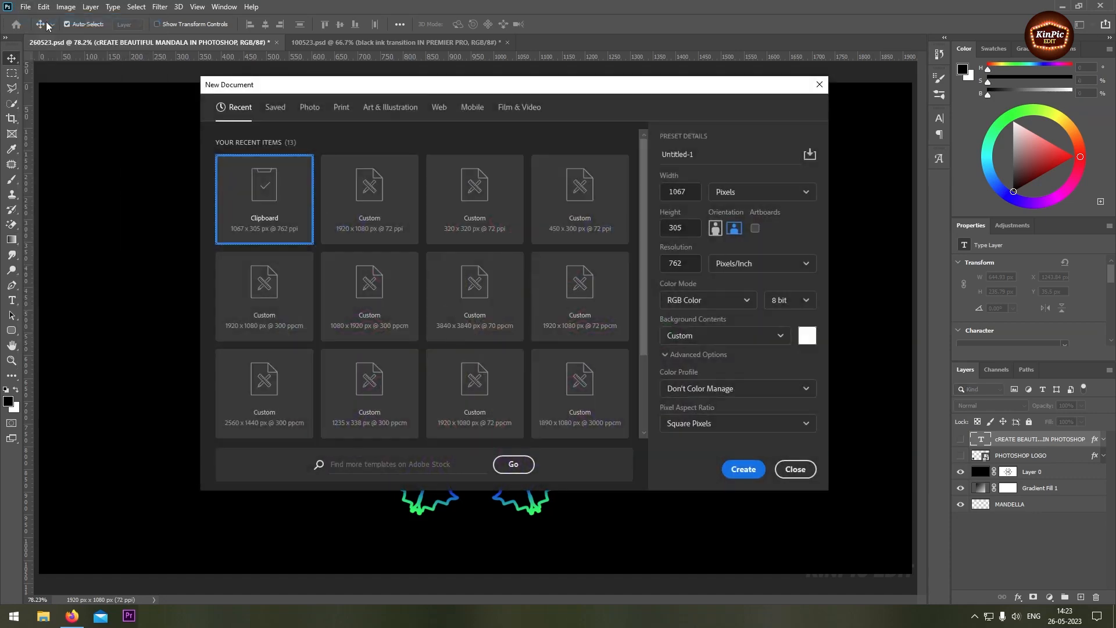
pyautogui.click(702, 155)
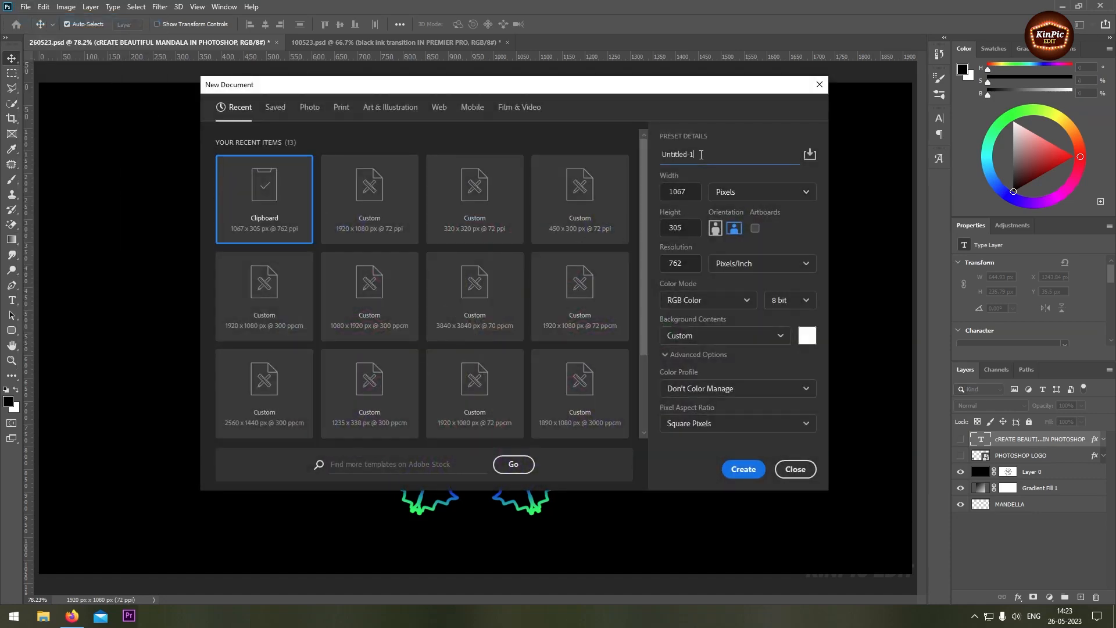
pyautogui.write('MANDALA')
pyautogui.click(692, 194)
pyautogui.write('1920')
pyautogui.press('Tab')
pyautogui.press('Tab')
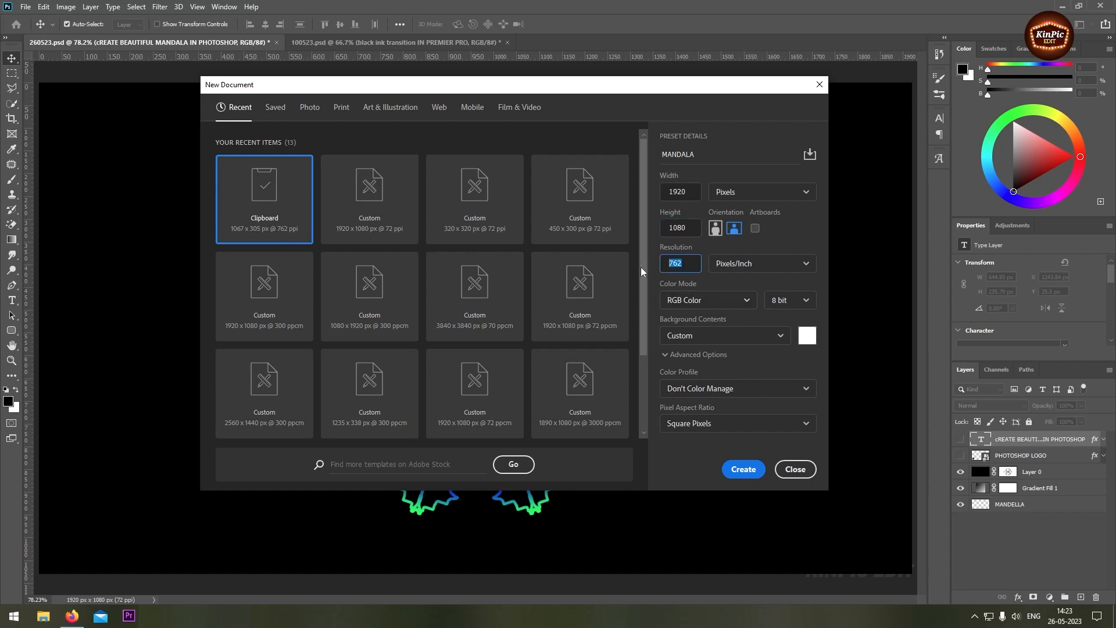
pyautogui.write('300')
pyautogui.click(742, 468)
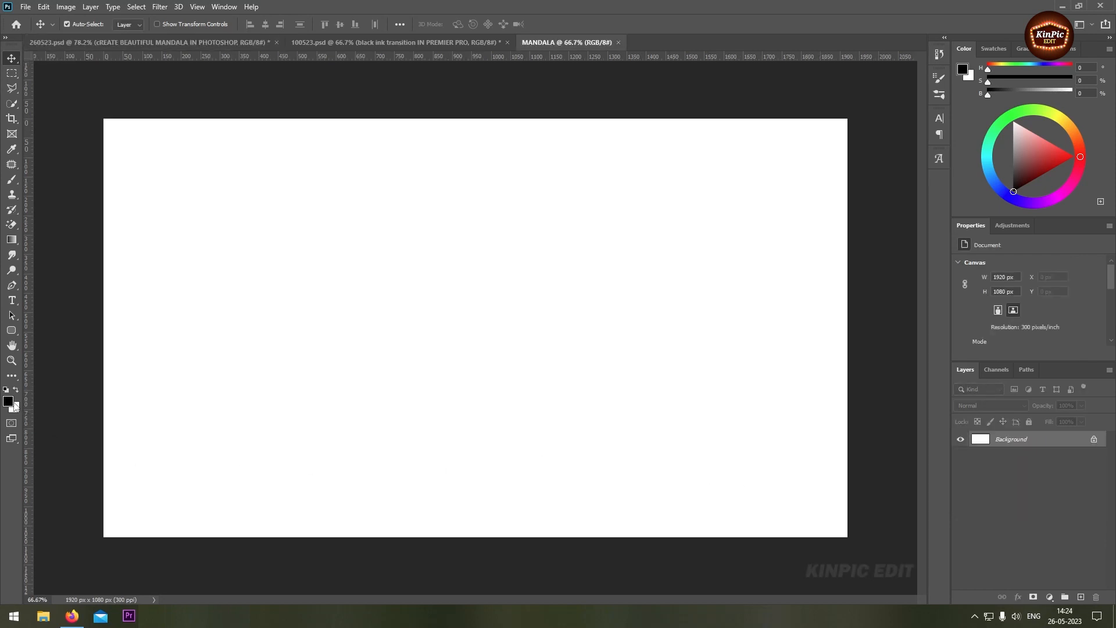
# Unlock the Background layer and fill it with black as the foreground color
pyautogui.click(11, 403)
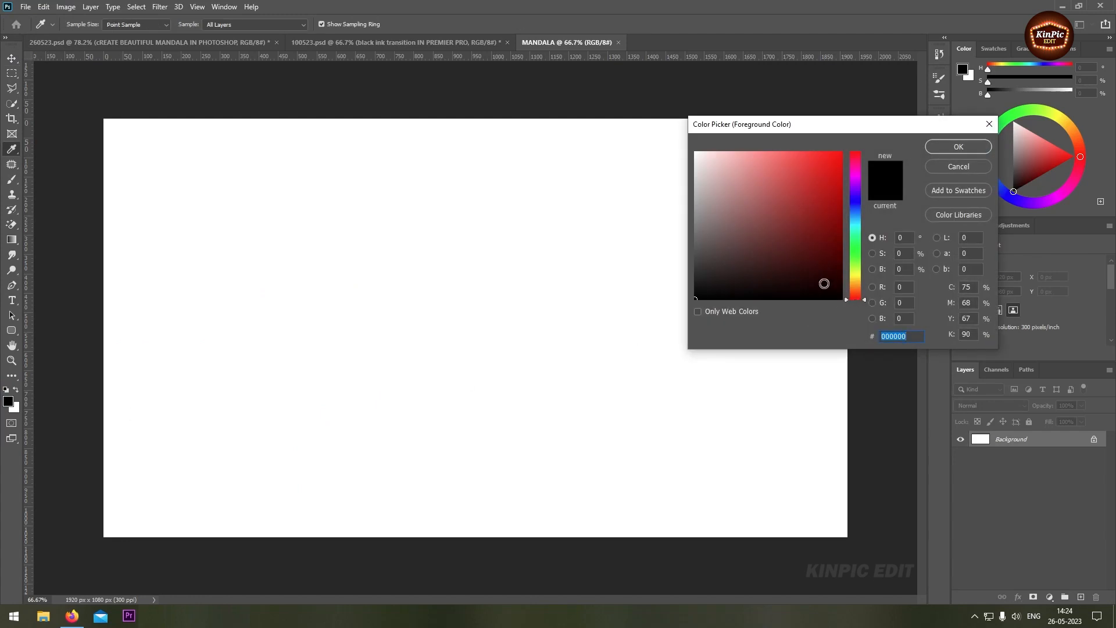
pyautogui.click(959, 149)
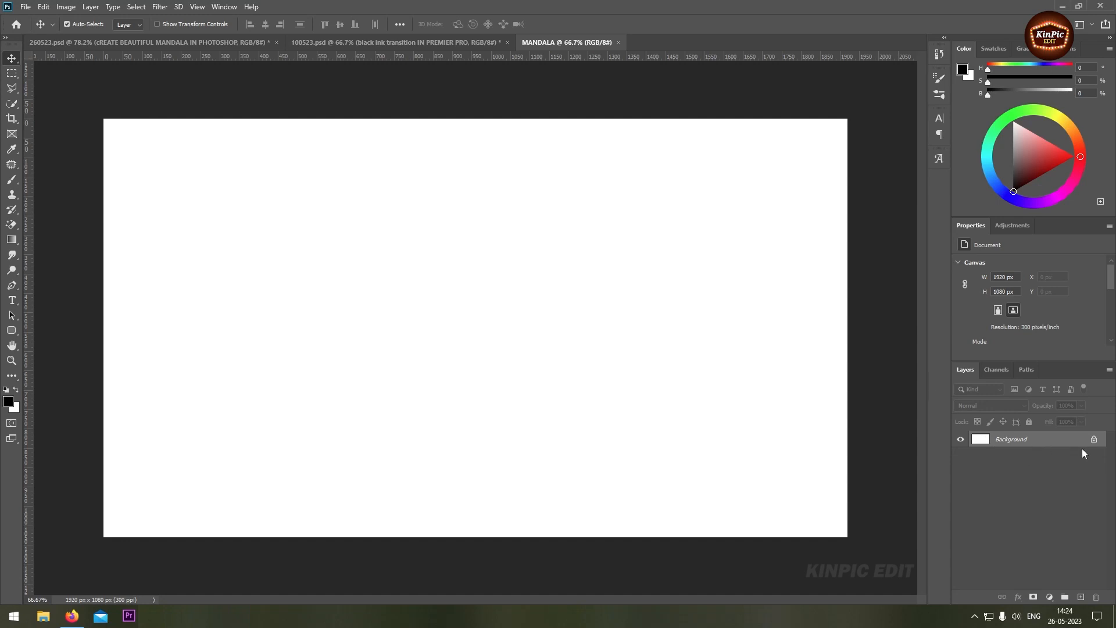
pyautogui.click(1094, 439)
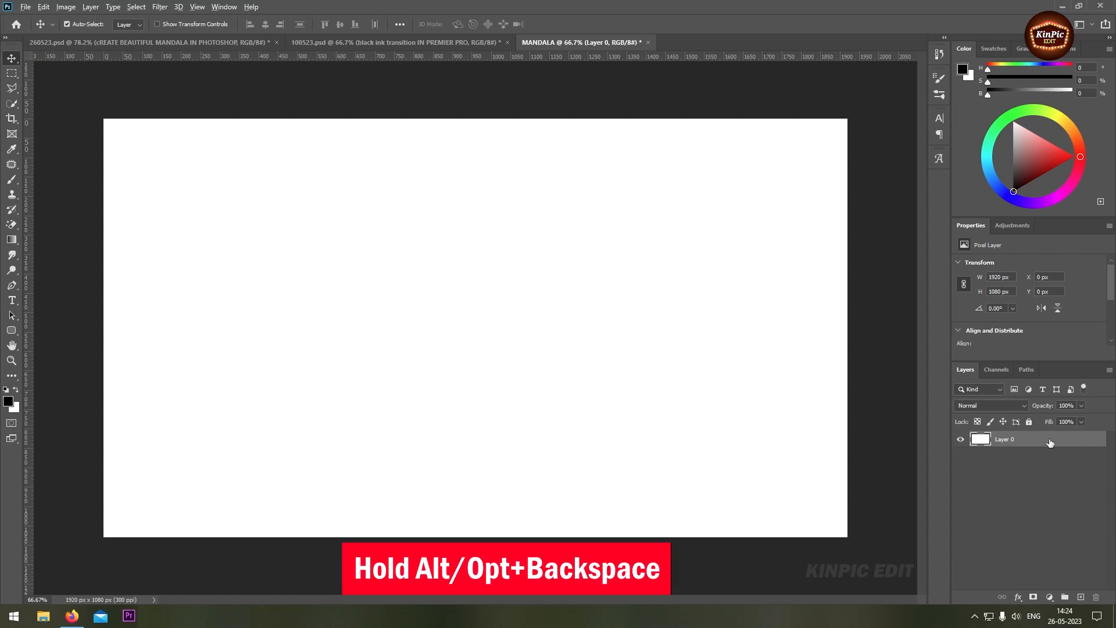
pyautogui.hotkey('alt', 'BackSpace')
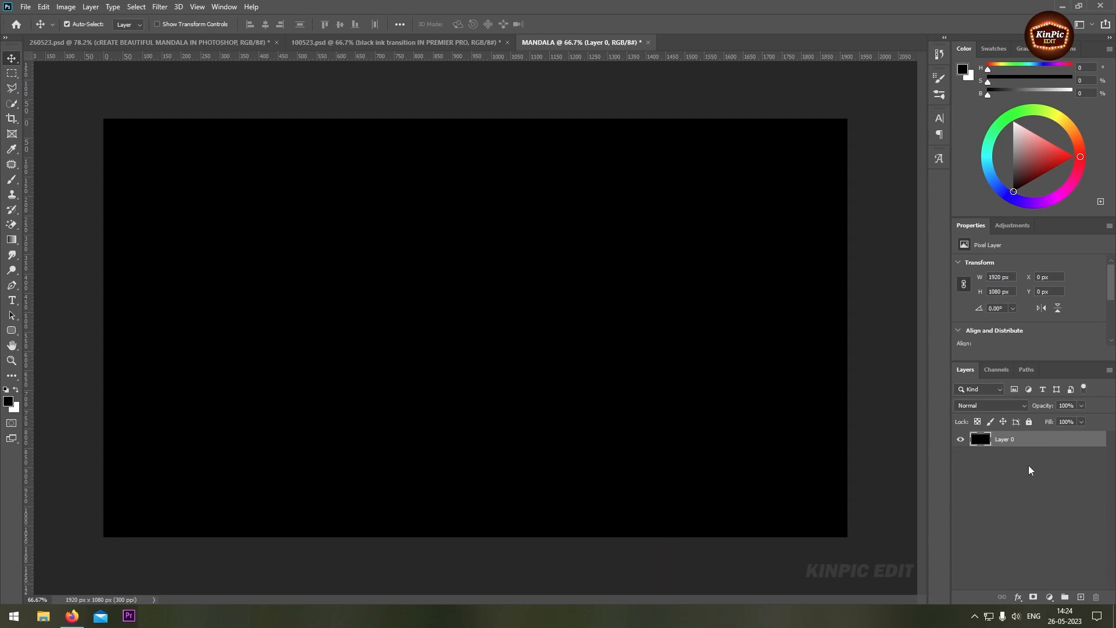
# Rename the black layer MASKED LAYER and add a white layer mask to it
pyautogui.doubleClick(1006, 440)
pyautogui.write('M')
pyautogui.write('MA')
pyautogui.write('SKED LAYER')
pyautogui.click(1054, 443)
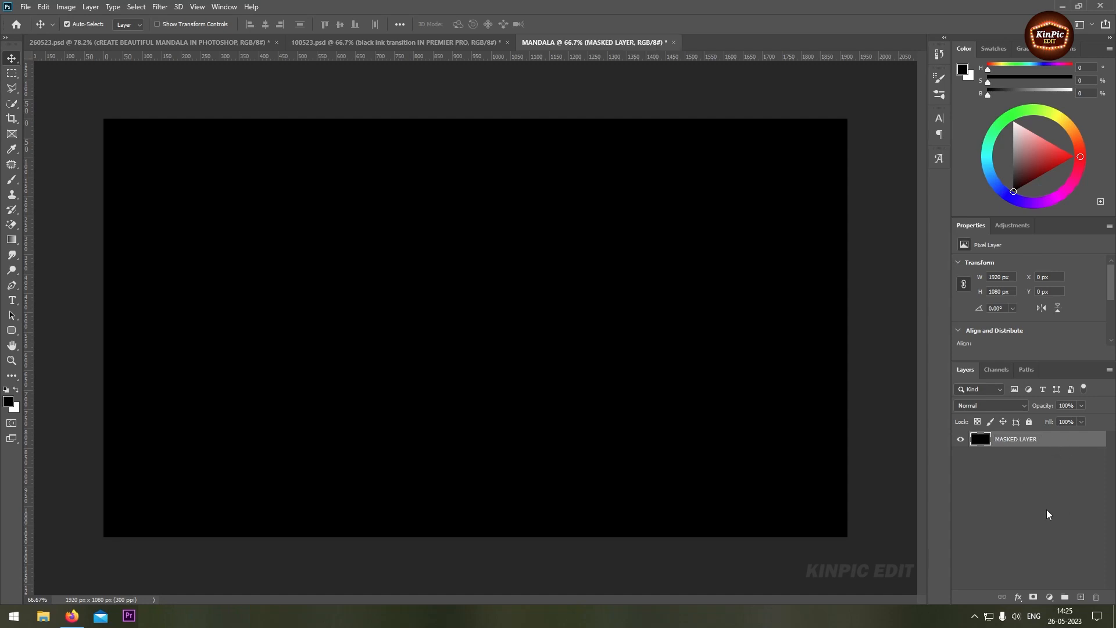
pyautogui.click(1034, 598)
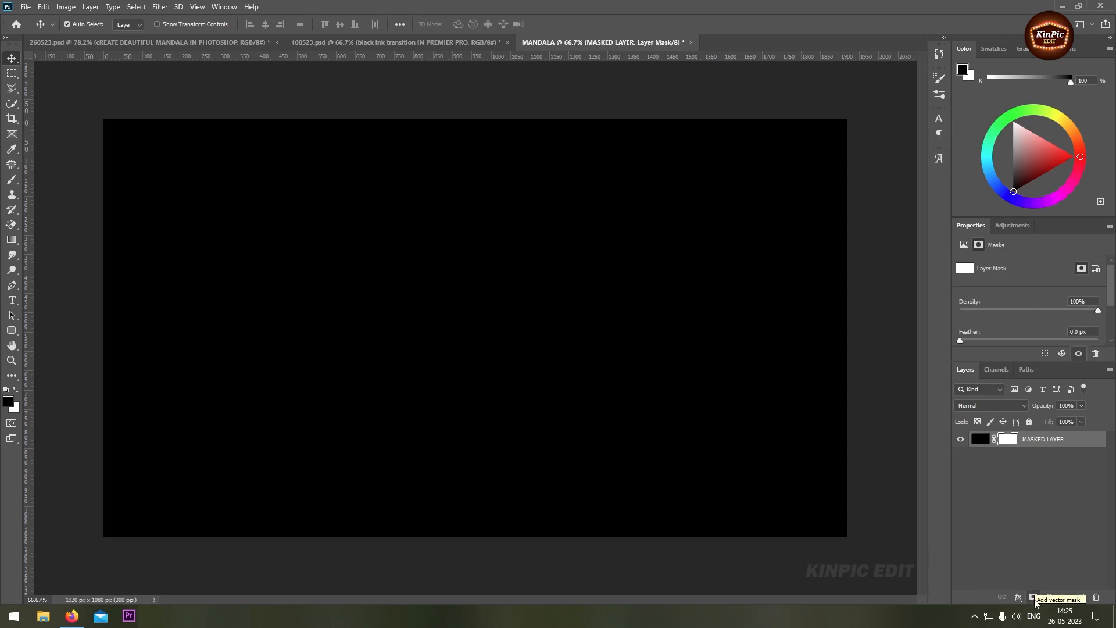
pyautogui.click(1033, 503)
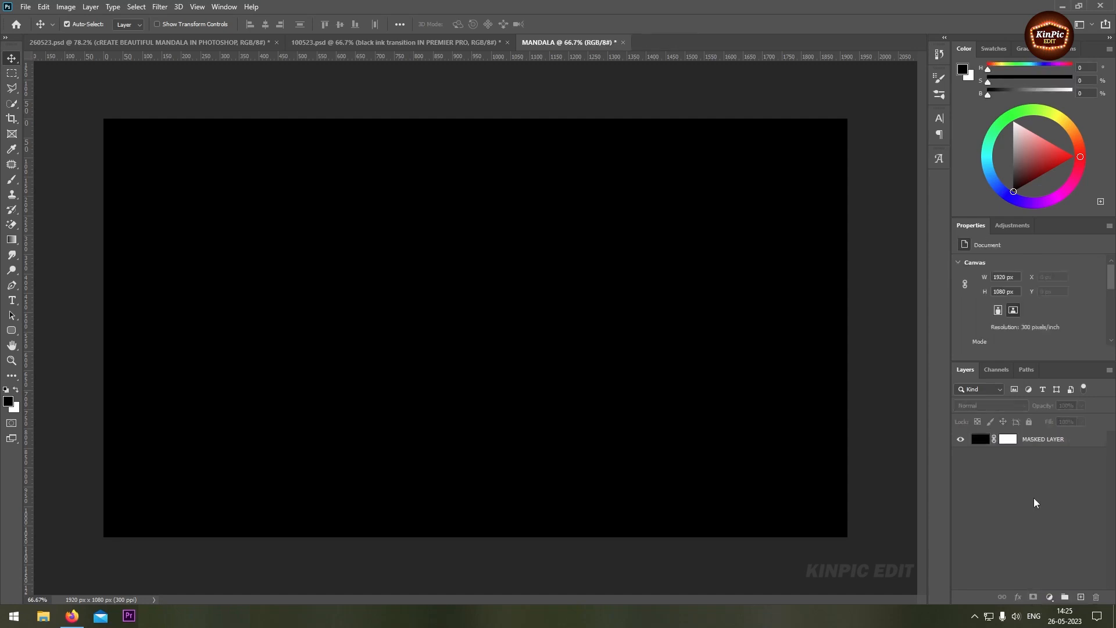
# Add a new empty layer named MANDALA and place MASKED LAYER above it
pyautogui.click(1079, 597)
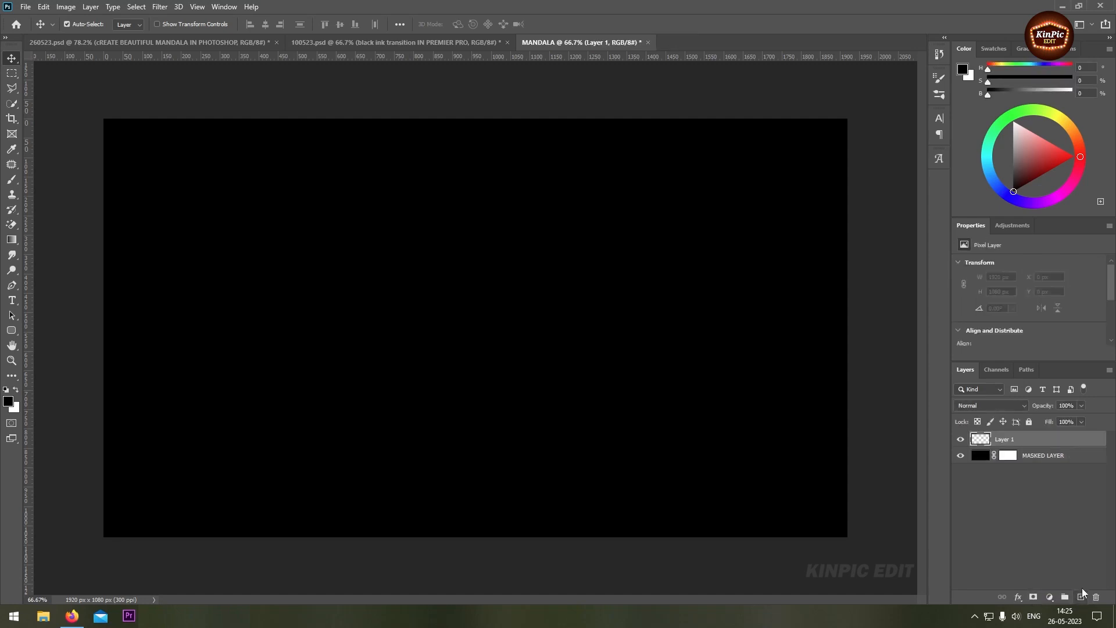
pyautogui.doubleClick(1004, 439)
pyautogui.write('MANDALA')
pyautogui.click(1048, 441)
pyautogui.moveTo(1073, 458); pyautogui.dragTo(1066, 436)
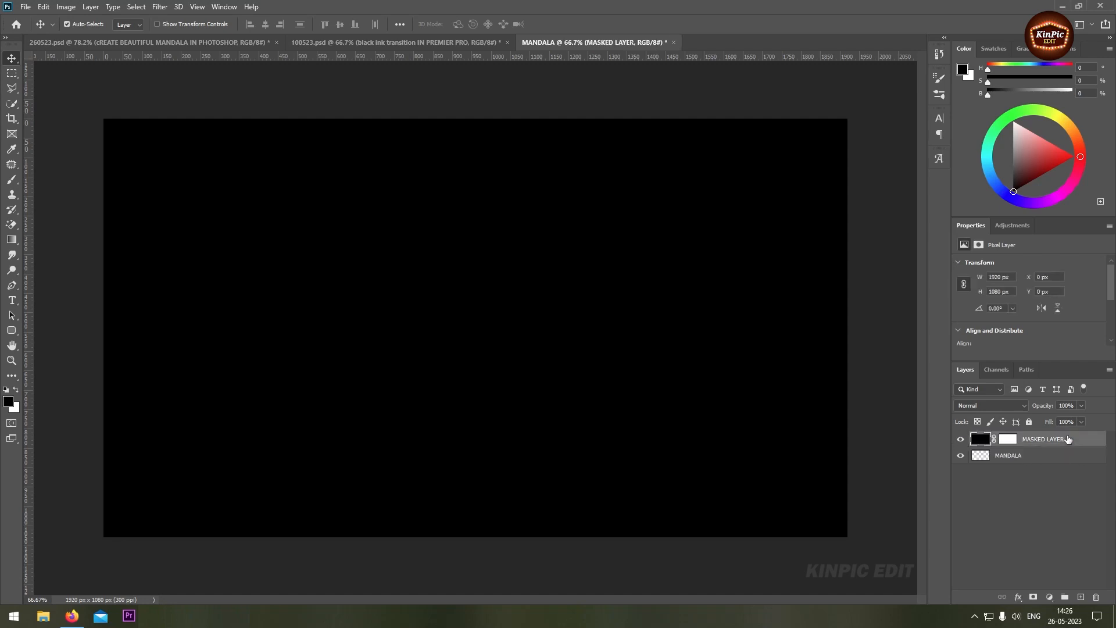
pyautogui.click(1019, 493)
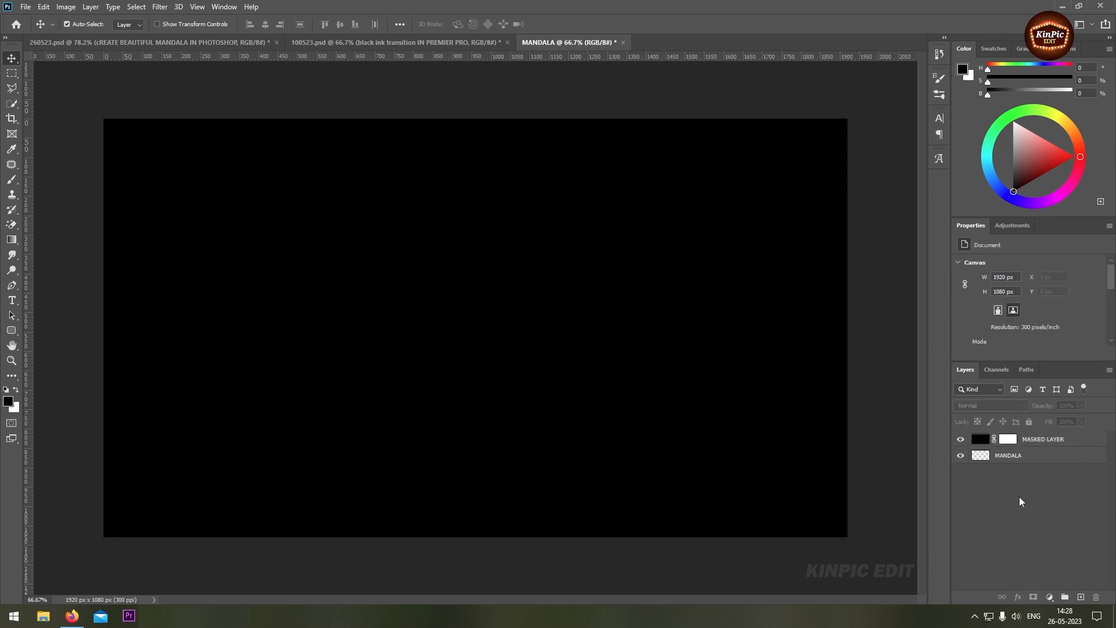
# Add a Gradient fill layer above MASKED LAYER and set its style to Radial
pyautogui.click(1049, 597)
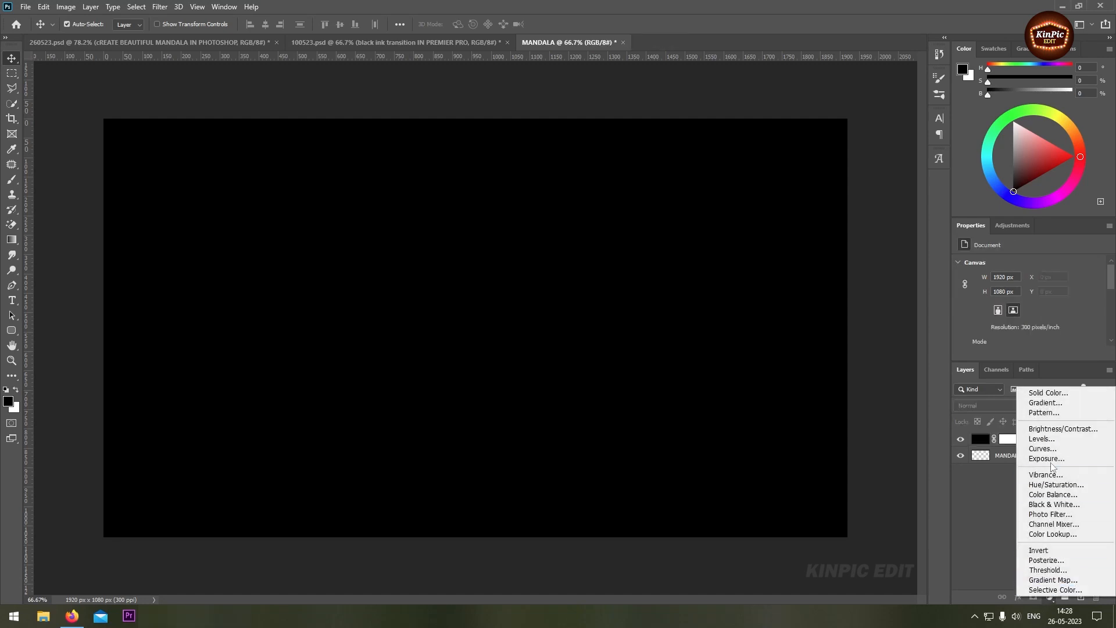
pyautogui.click(1073, 403)
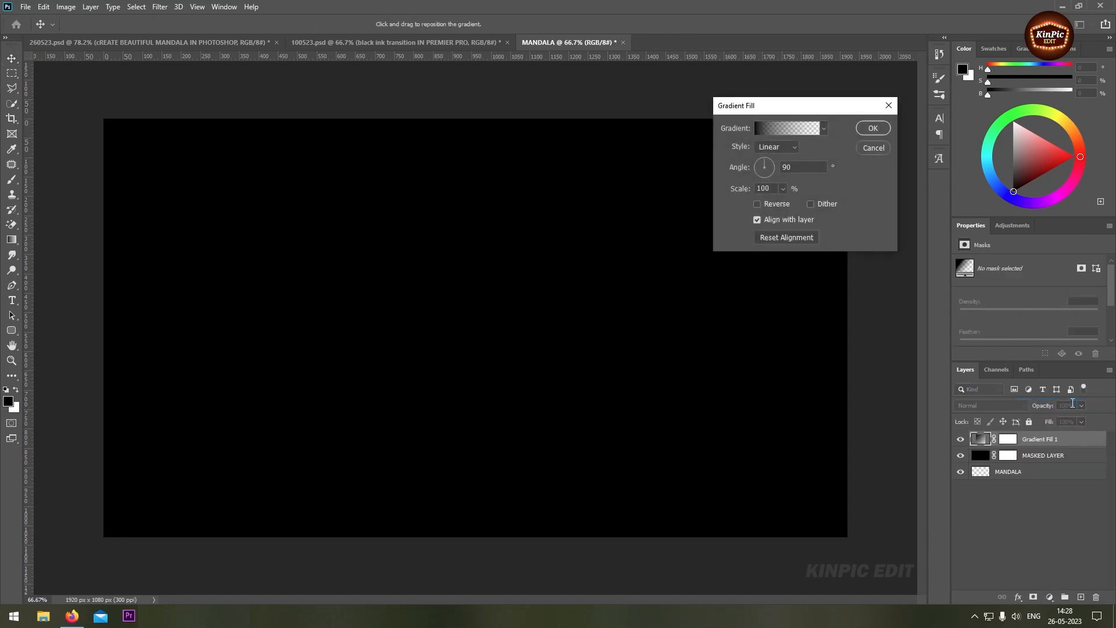
pyautogui.click(770, 148)
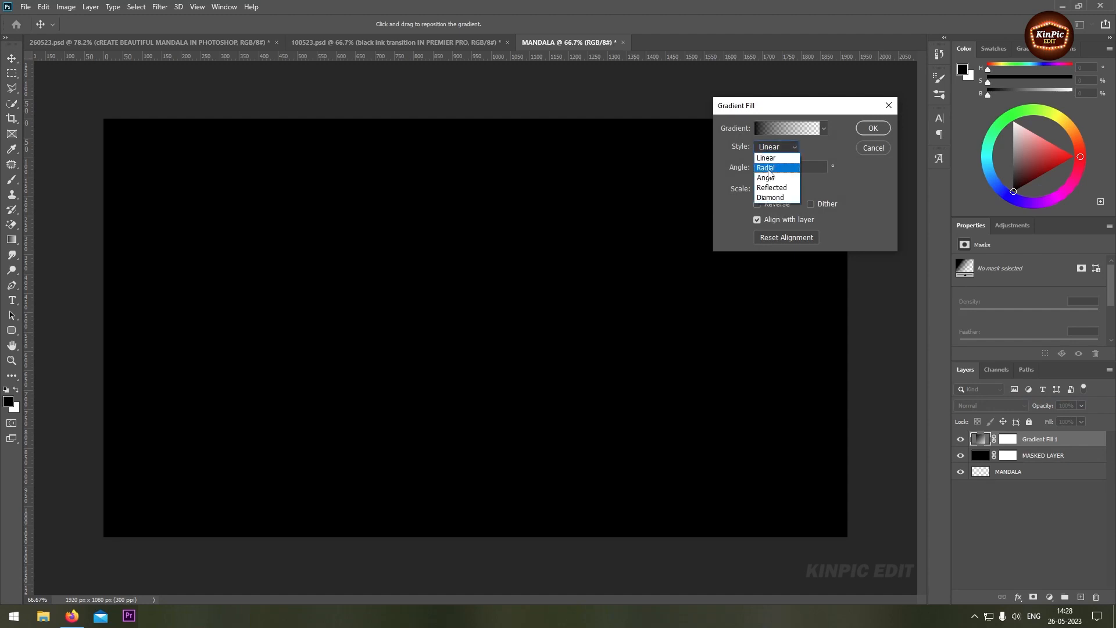
pyautogui.click(767, 168)
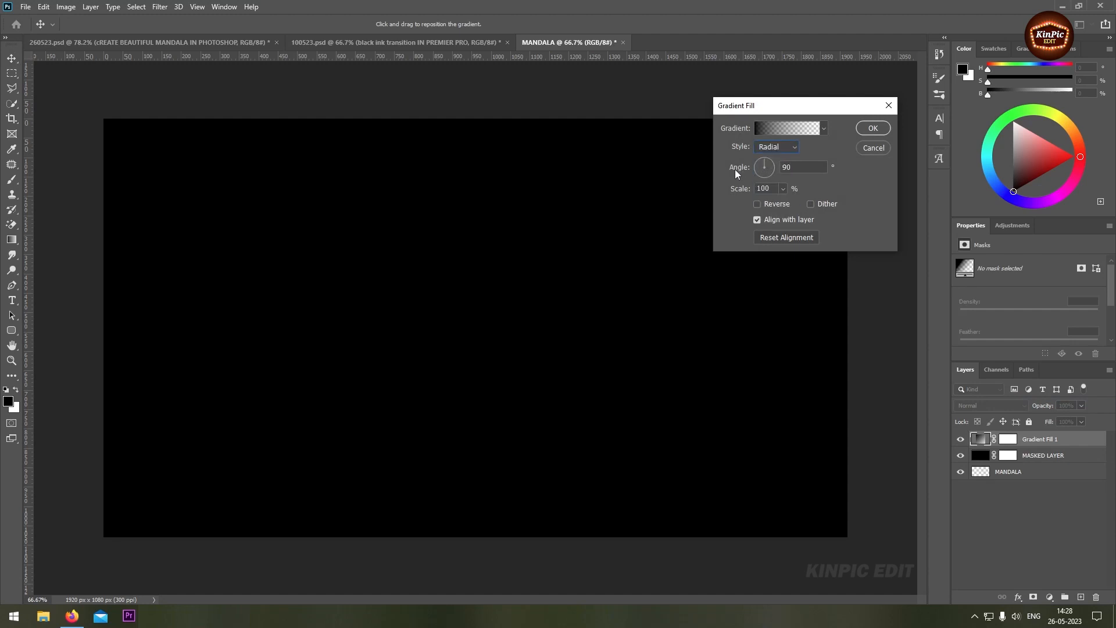
pyautogui.doubleClick(789, 168)
# Apply the Red_07 preset from the Reds group to the gradient fill
pyautogui.click(790, 128)
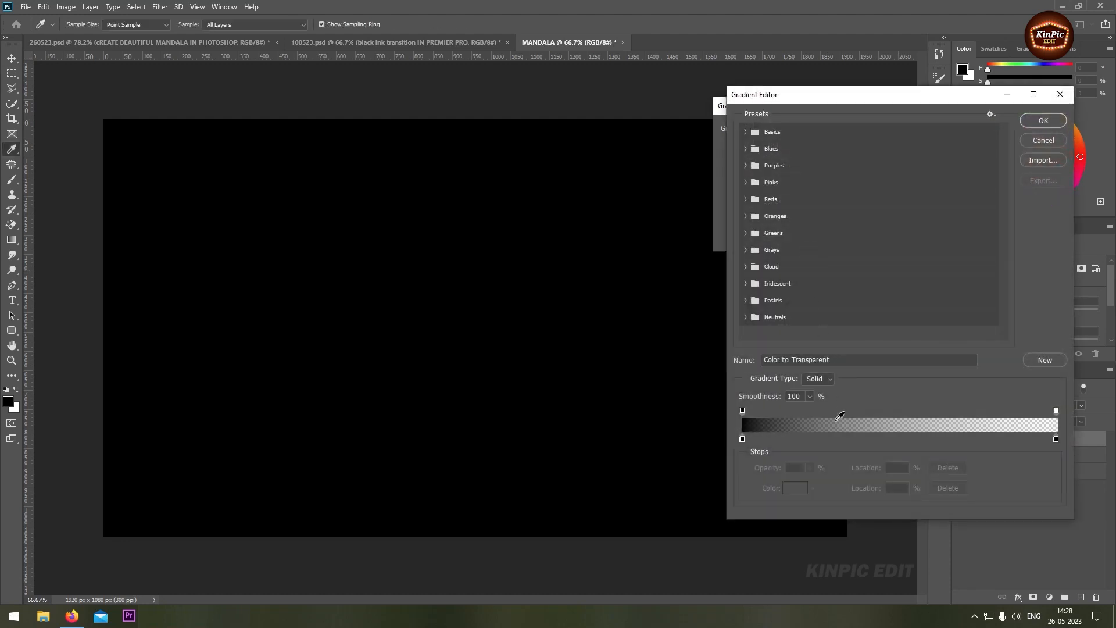
pyautogui.click(747, 200)
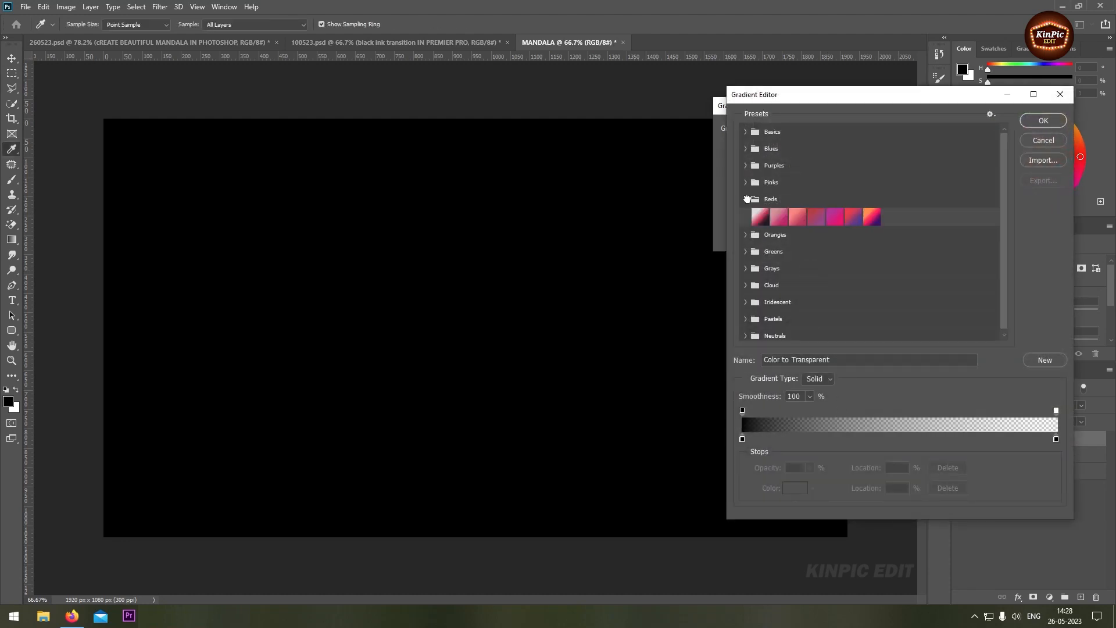
pyautogui.click(870, 221)
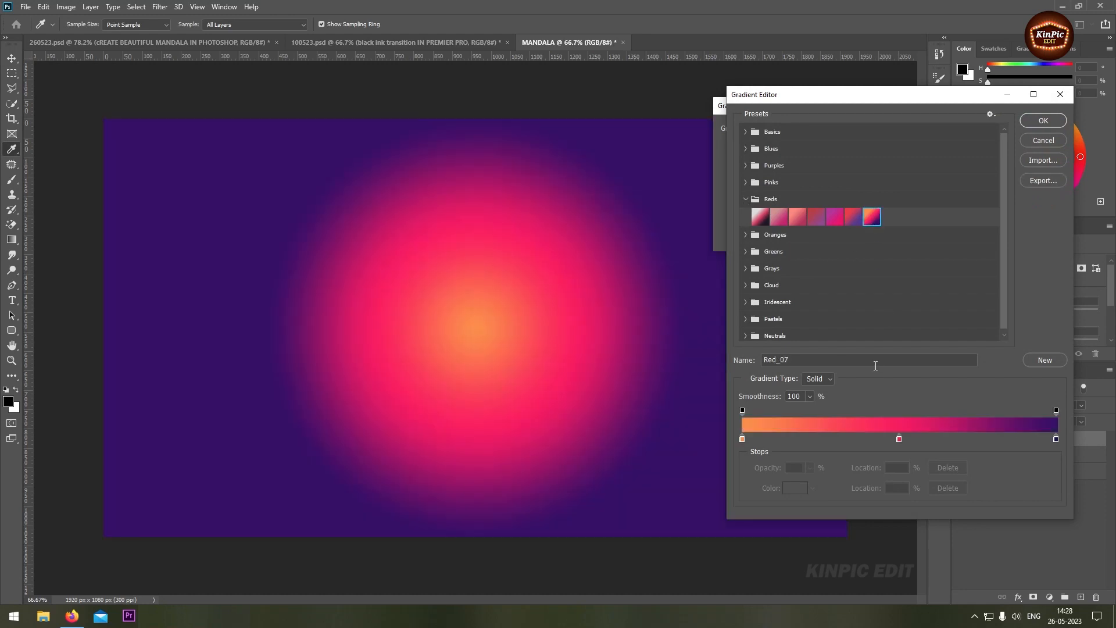
# Add a bright yellow color stop to the gradient at 19% location
pyautogui.click(800, 439)
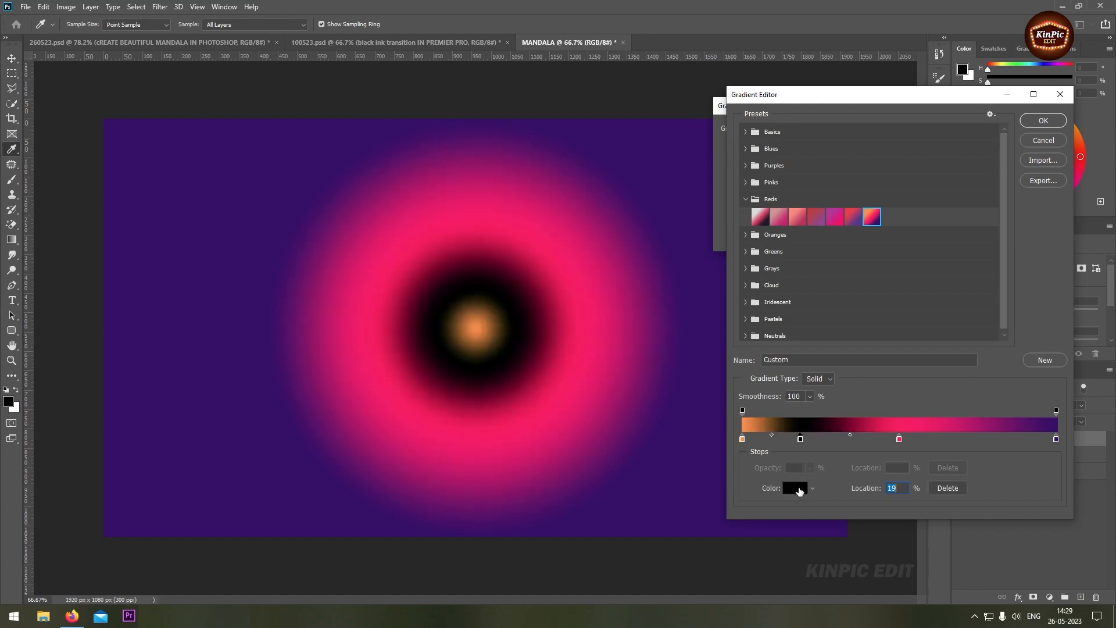
pyautogui.click(795, 488)
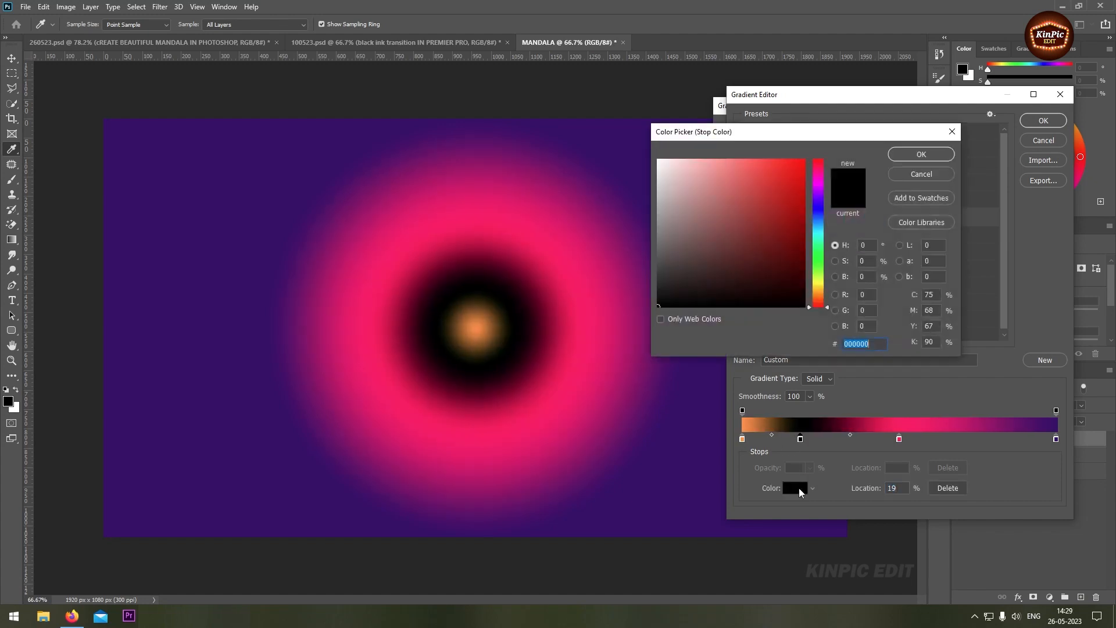
pyautogui.click(820, 286)
pyautogui.click(803, 159)
pyautogui.click(921, 154)
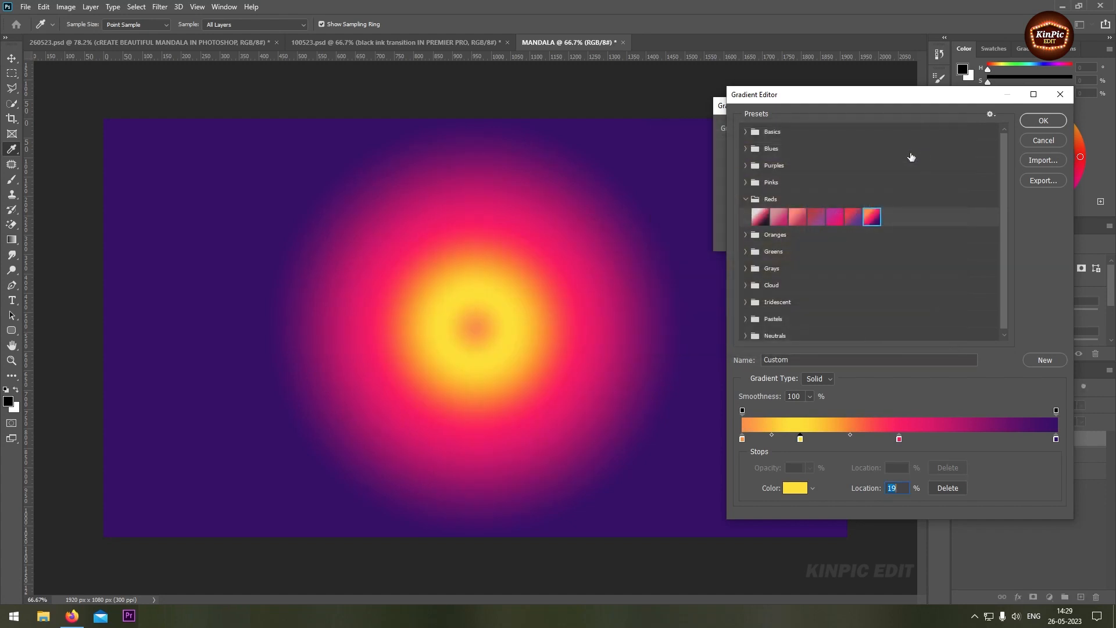
# Move the gradient's pink color stop to 42% and add a bright blue stop at 63%
pyautogui.moveTo(899, 440); pyautogui.dragTo(877, 443)
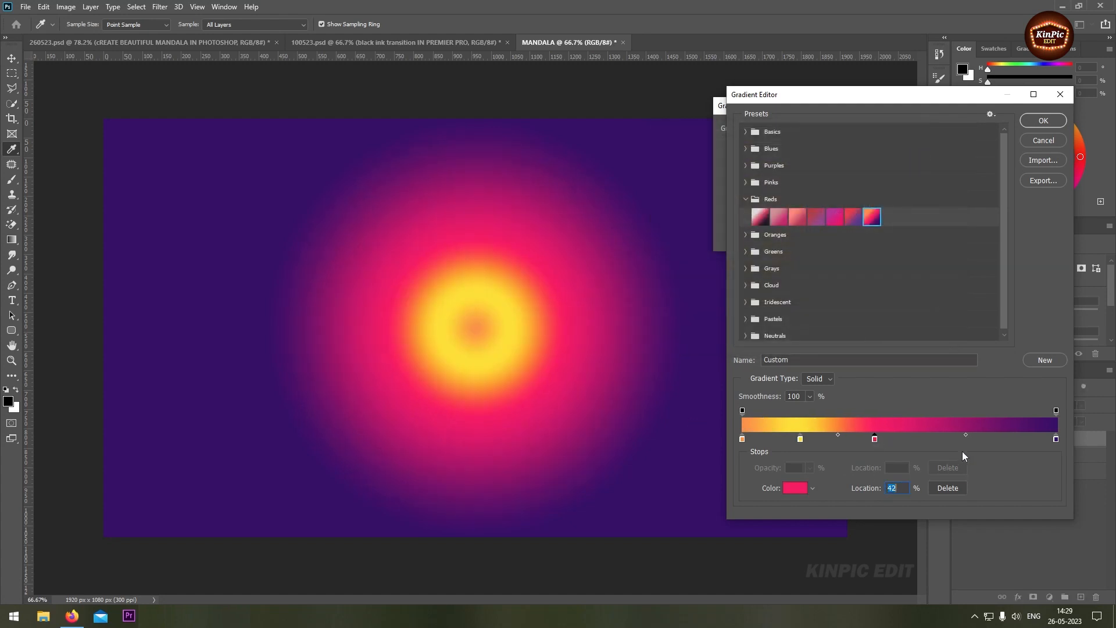
pyautogui.click(935, 437)
pyautogui.moveTo(936, 439); pyautogui.dragTo(940, 443)
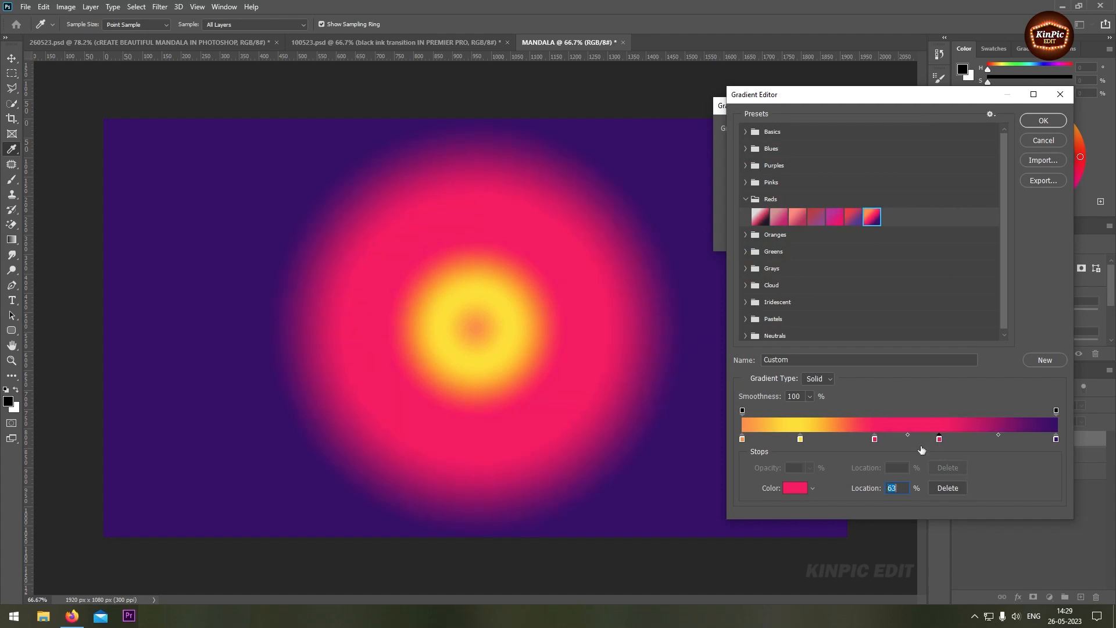
pyautogui.click(796, 488)
pyautogui.write('009ff2')
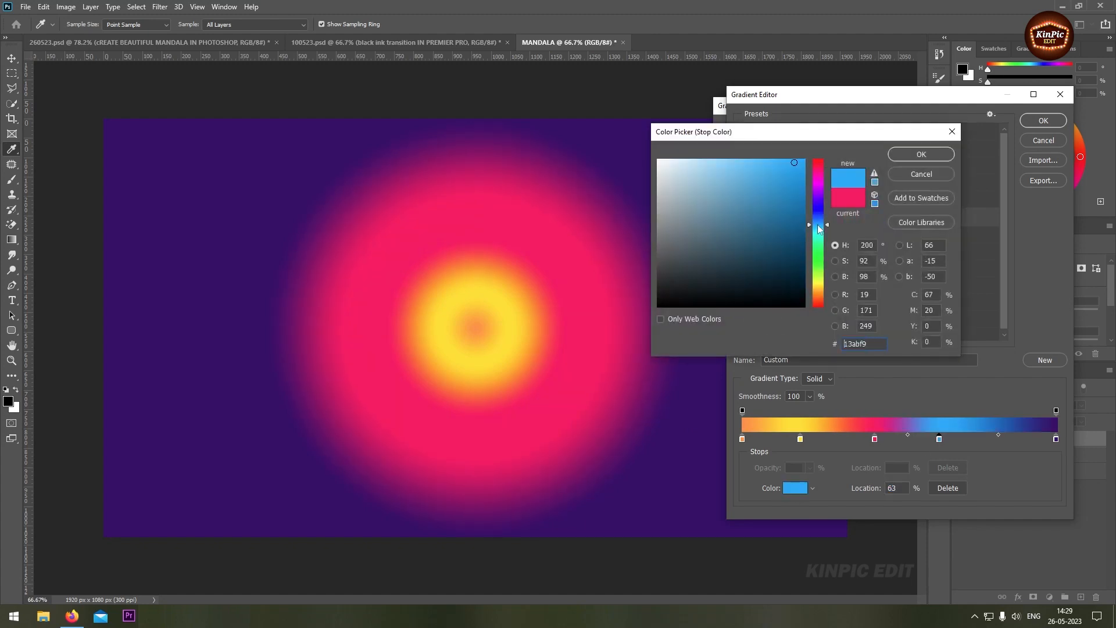
pyautogui.click(920, 155)
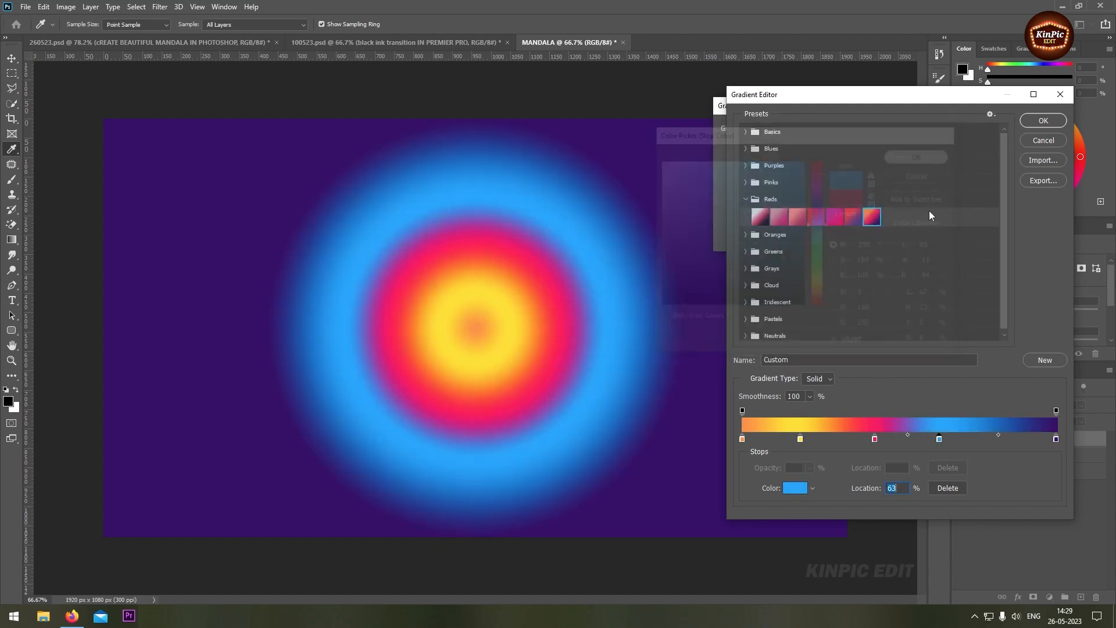
# Add a green (00ff00) color stop to the gradient at 79% and a second stop of the same green at 88%
pyautogui.click(988, 440)
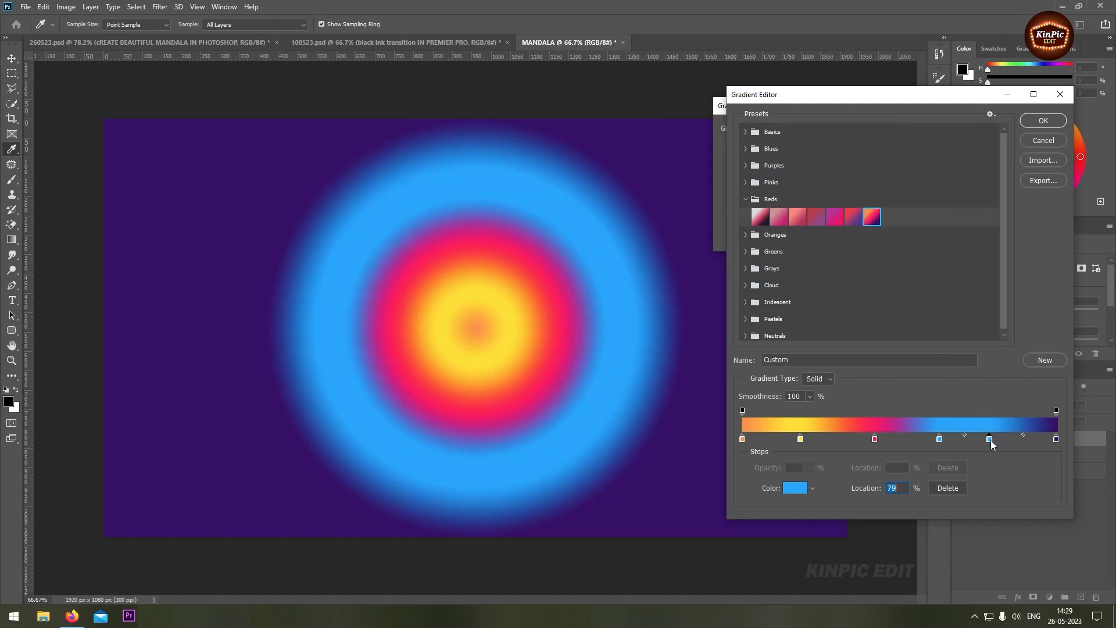
pyautogui.click(795, 488)
pyautogui.click(819, 283)
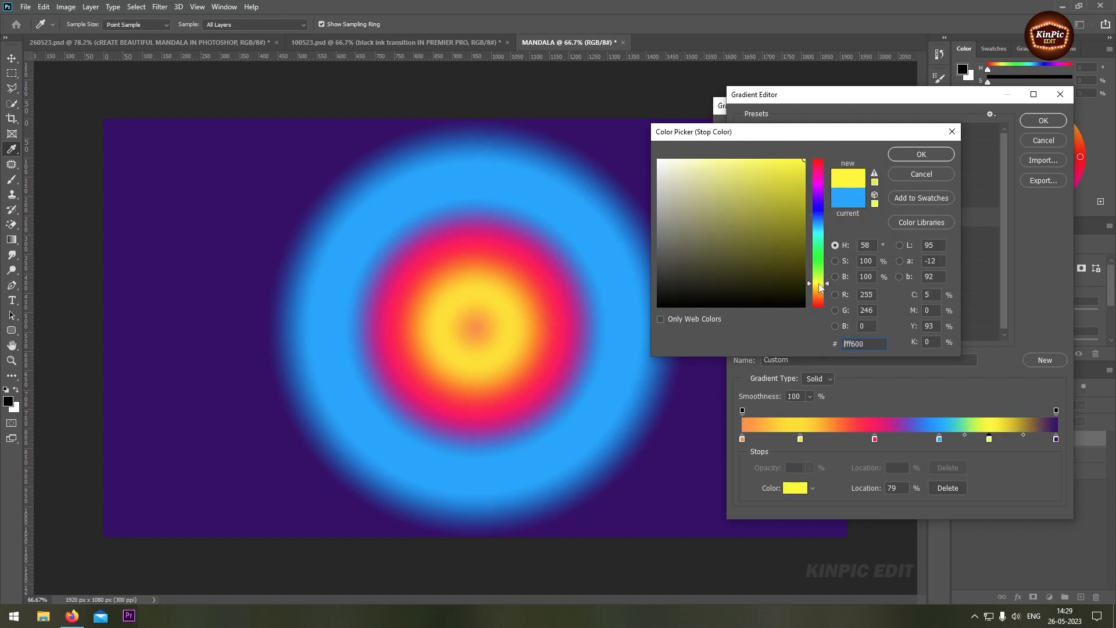
pyautogui.moveTo(790, 234); pyautogui.dragTo(786, 187)
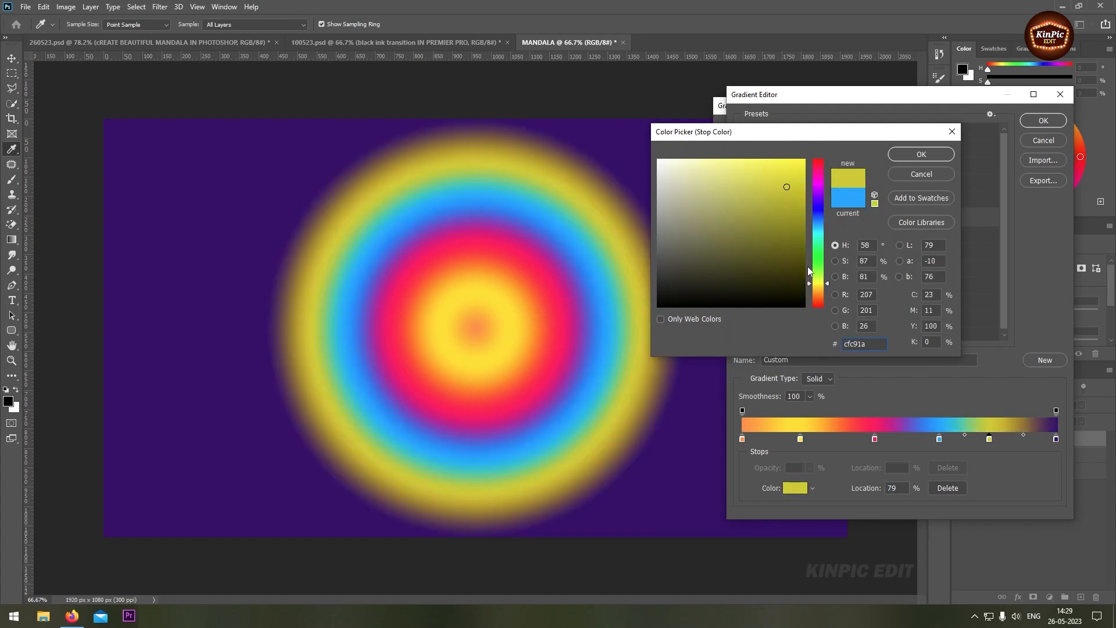
pyautogui.click(820, 259)
pyautogui.moveTo(788, 184); pyautogui.dragTo(830, 159)
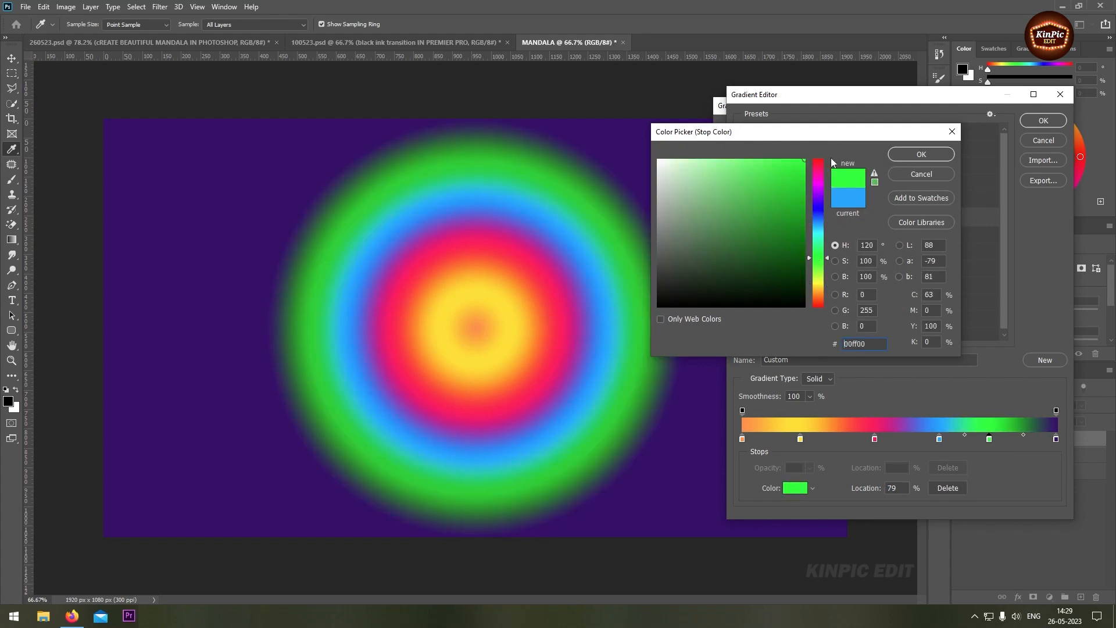
pyautogui.click(921, 154)
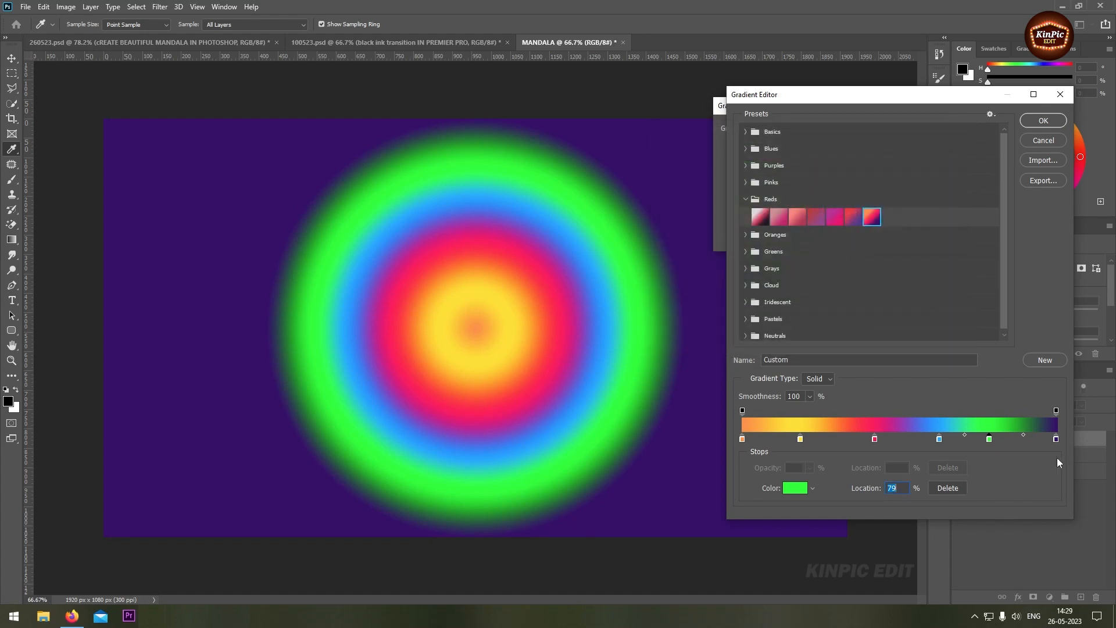
pyautogui.click(1016, 439)
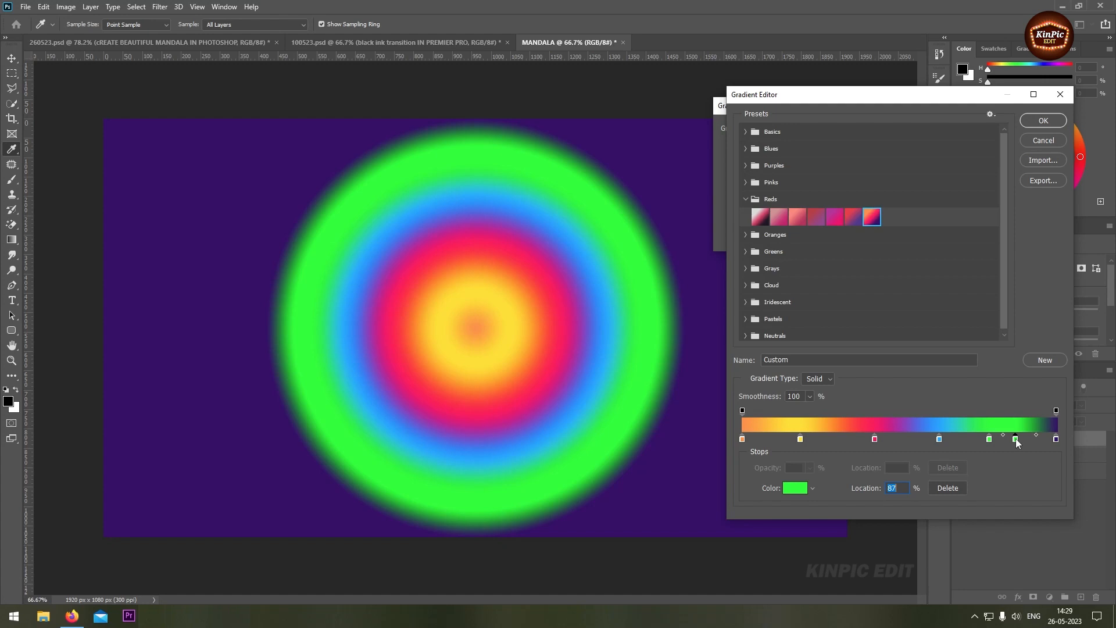
pyautogui.moveTo(1016, 439); pyautogui.dragTo(1019, 439)
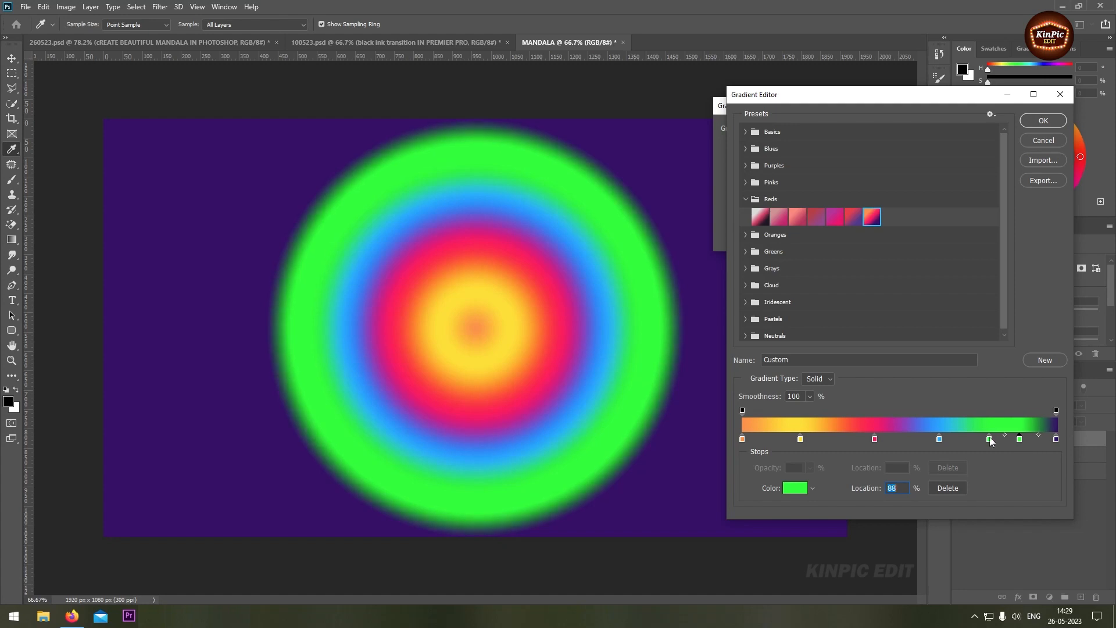
# Recolor the gradient stop at 88% location to orange (ff5400) and apply the edited gradient to the radial fill layer
pyautogui.click(795, 488)
pyautogui.moveTo(813, 208); pyautogui.dragTo(818, 301)
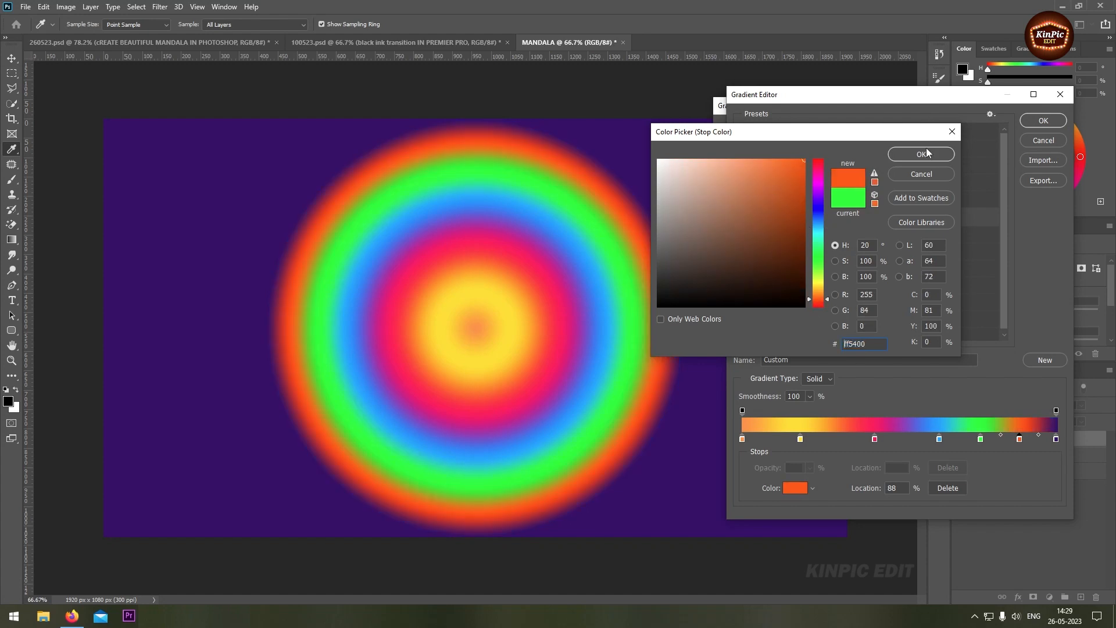
pyautogui.click(929, 157)
pyautogui.click(1043, 122)
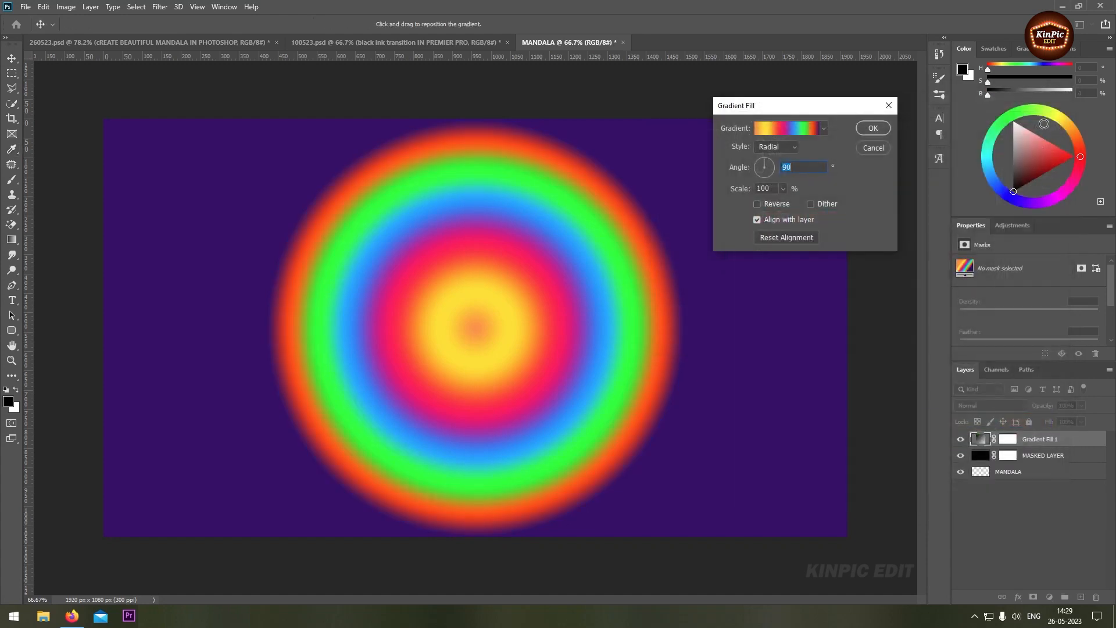
pyautogui.click(873, 129)
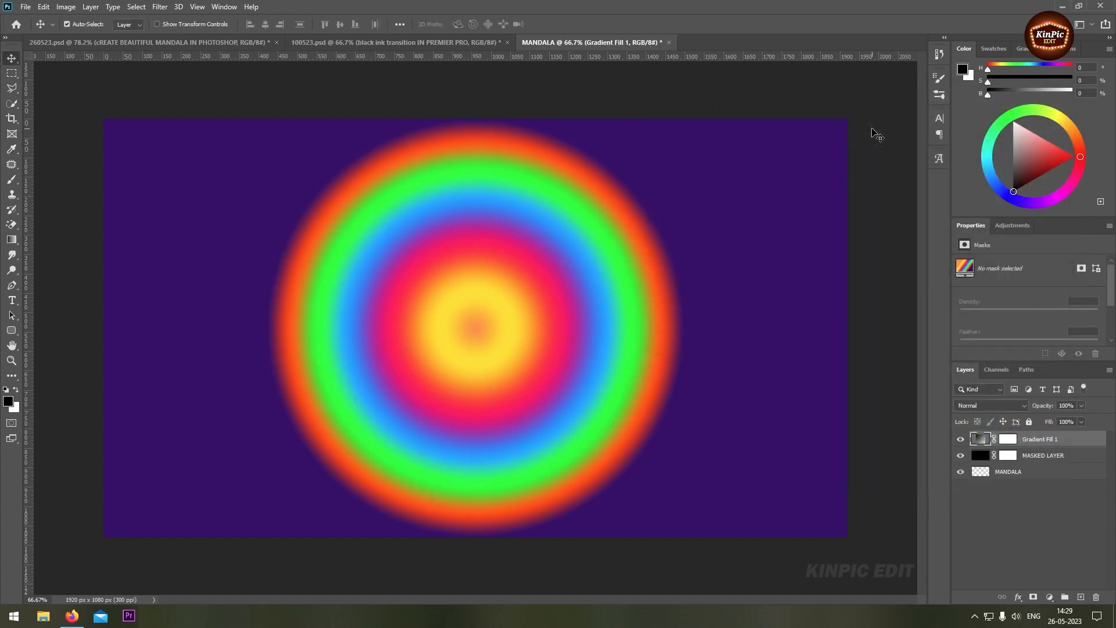
# Hide the MASKED LAYER and Gradient Fill 1 layers and make the MANDALA layer active
pyautogui.click(1064, 457)
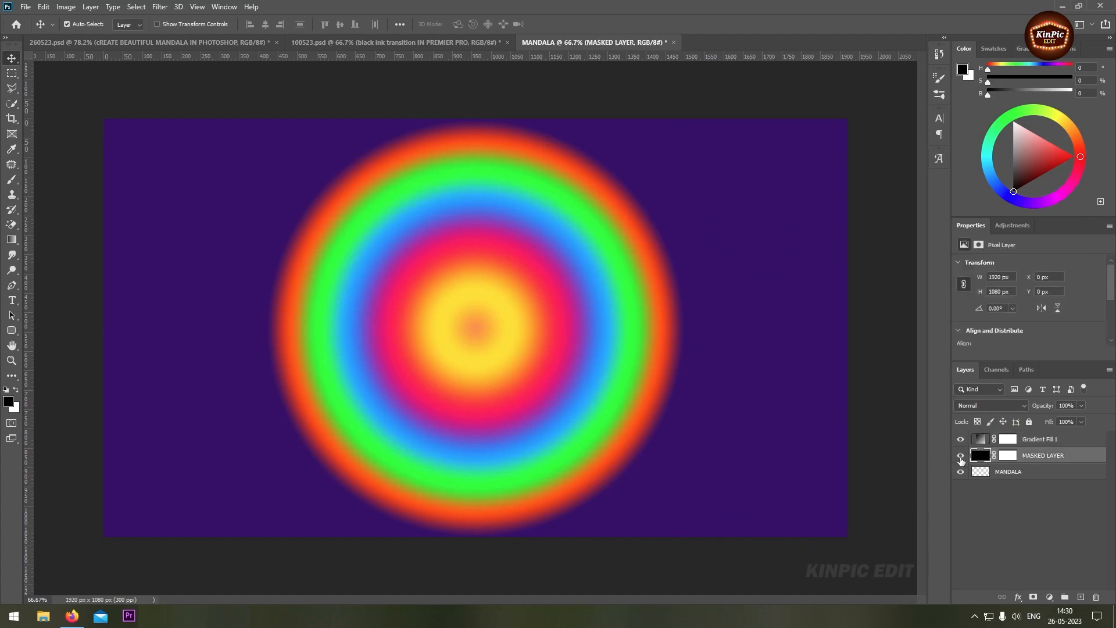
pyautogui.click(960, 459)
pyautogui.click(959, 440)
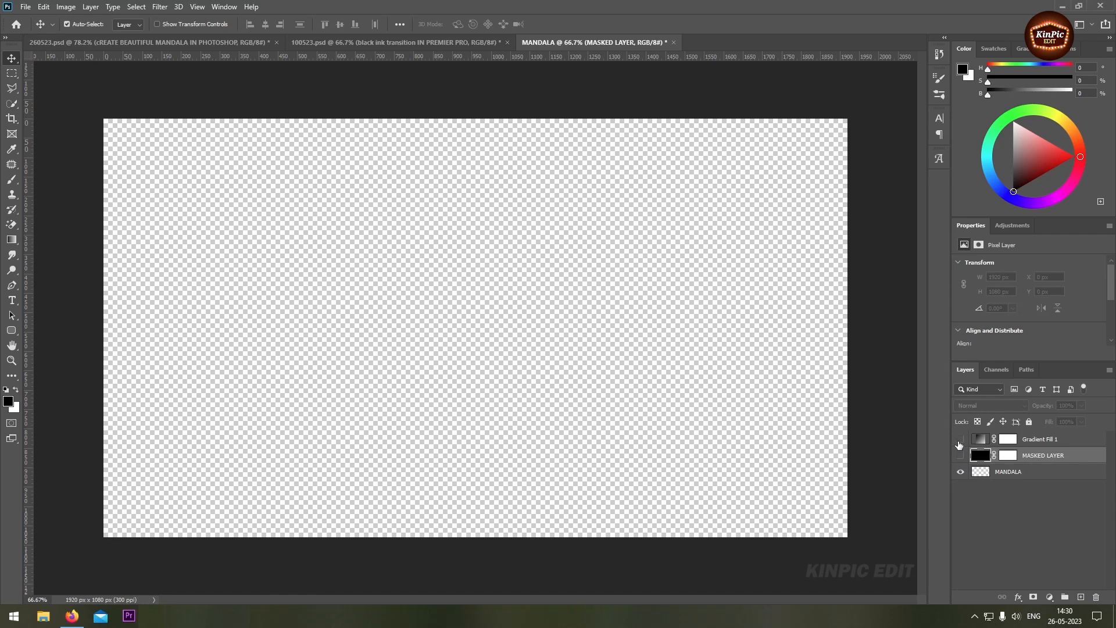
pyautogui.click(1024, 474)
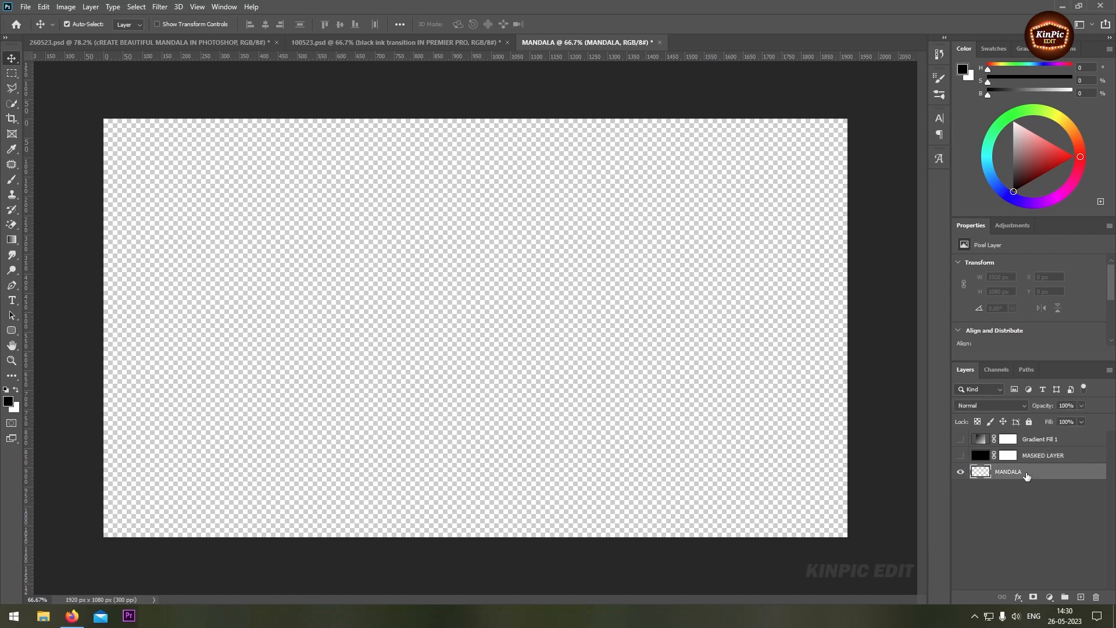
# Set up Mandala paint symmetry for the Brush tool with the maximum segment count, keeping the symmetry guides centered on the canvas
pyautogui.click(12, 179)
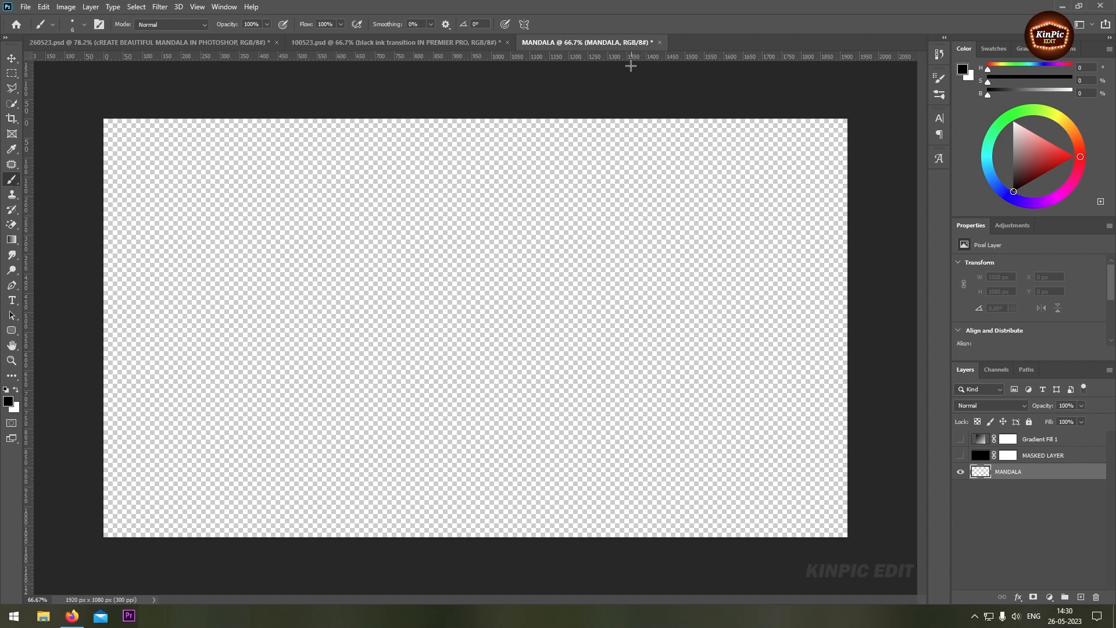
pyautogui.click(525, 25)
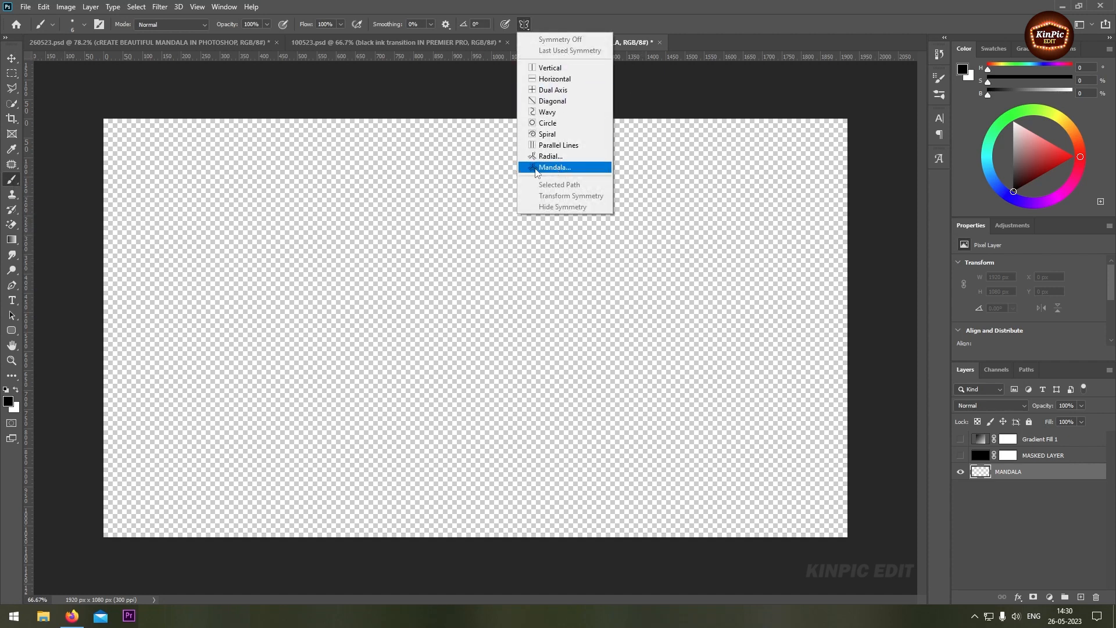
pyautogui.click(577, 168)
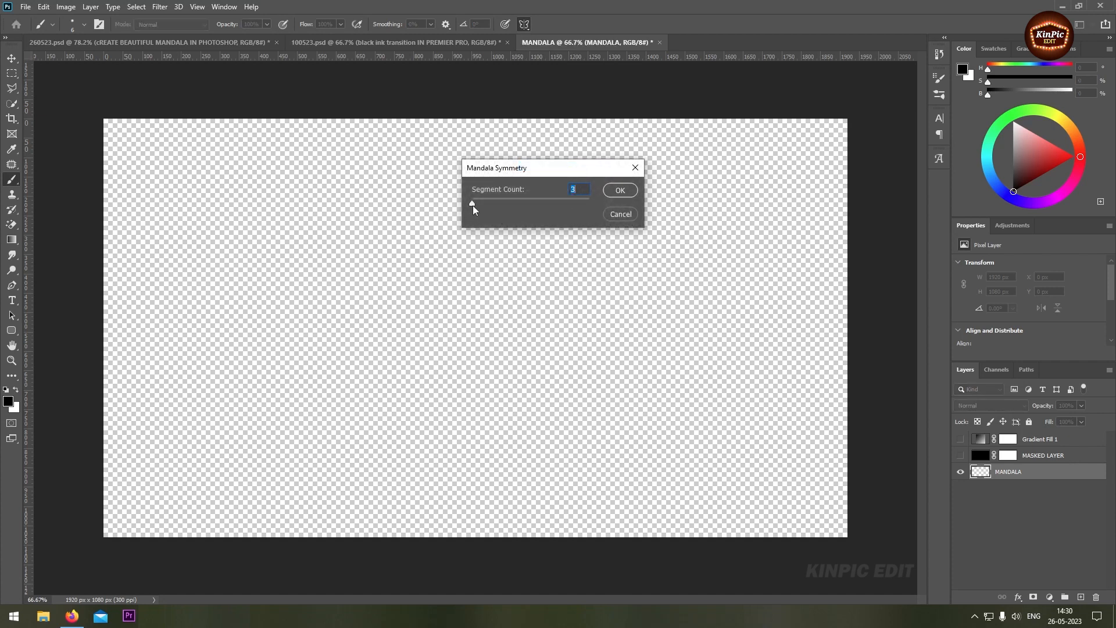
pyautogui.moveTo(472, 204); pyautogui.dragTo(594, 207)
pyautogui.click(620, 191)
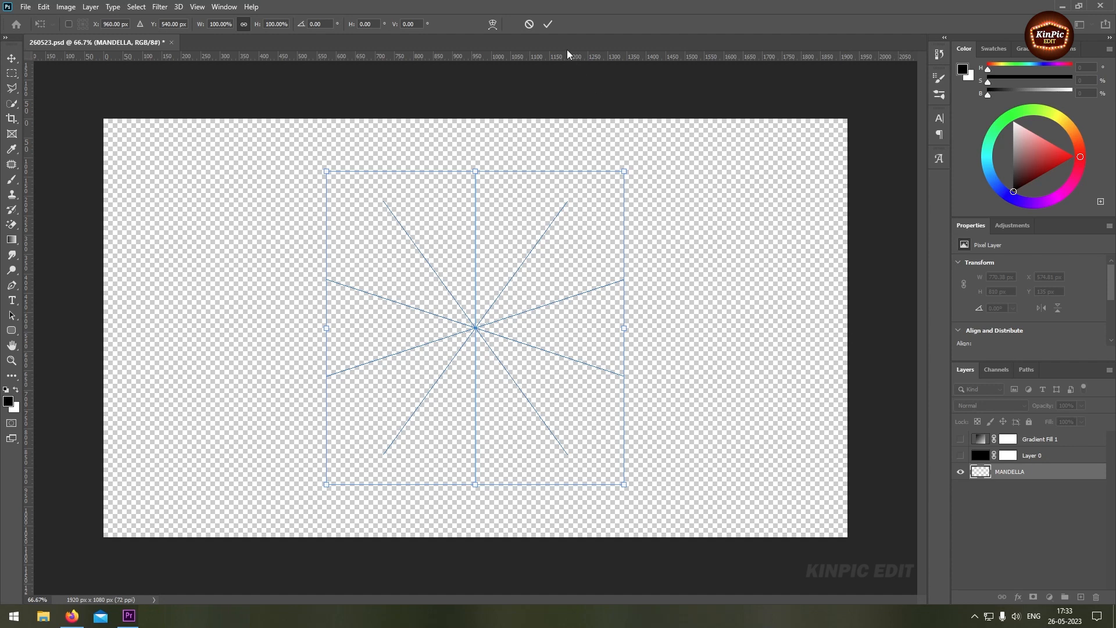
pyautogui.click(549, 24)
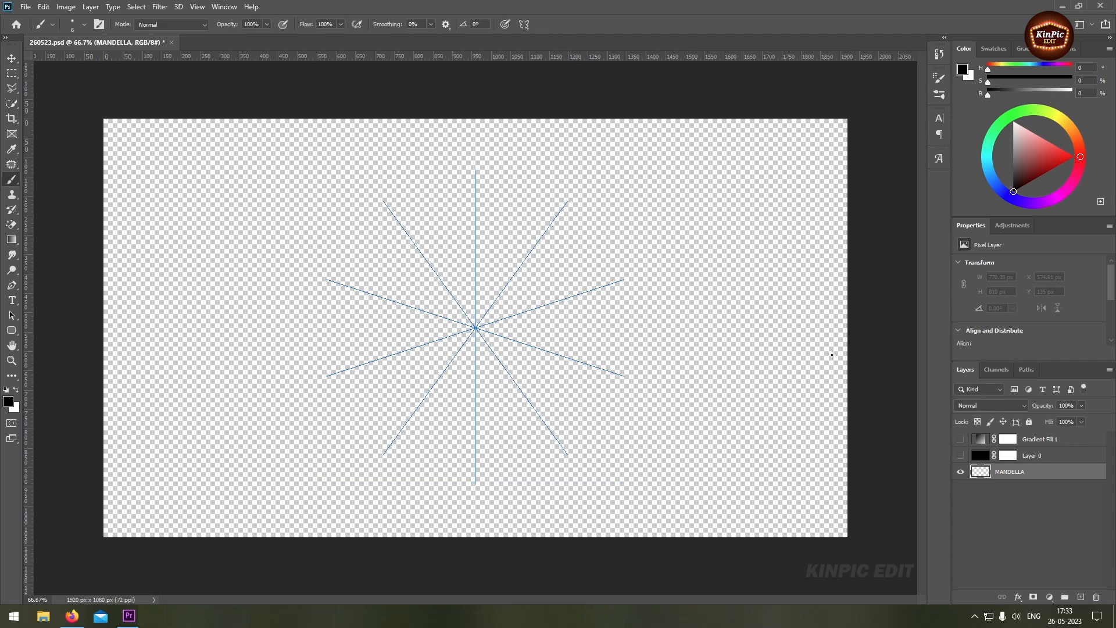
# Place MASKED LAYER above Gradient Fill 1 and make all three layers visible
pyautogui.click(960, 471)
pyautogui.click(960, 438)
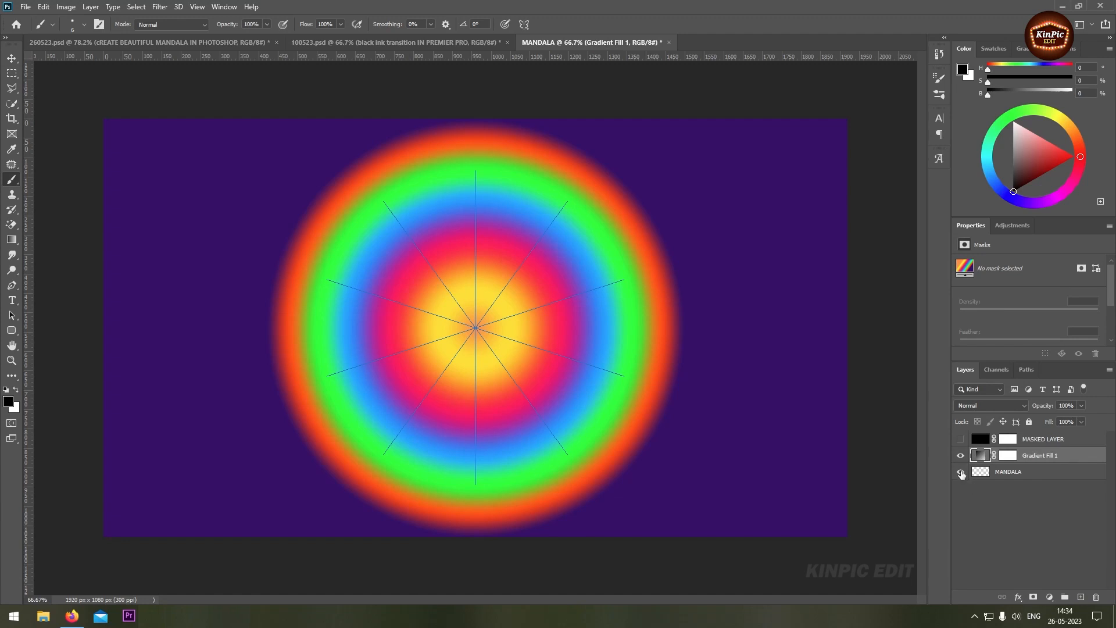
pyautogui.click(960, 439)
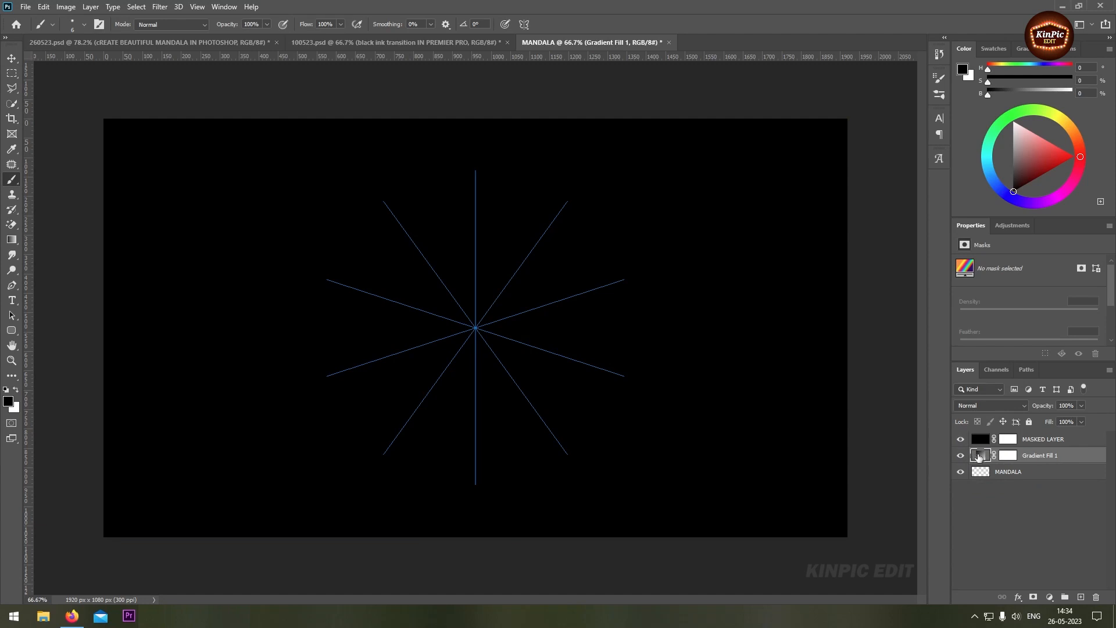
# Paint black wavy strokes outward from the symmetry center on MASKED LAYER's mask to reveal the gradient, then switch to the Move tool
pyautogui.click(1008, 441)
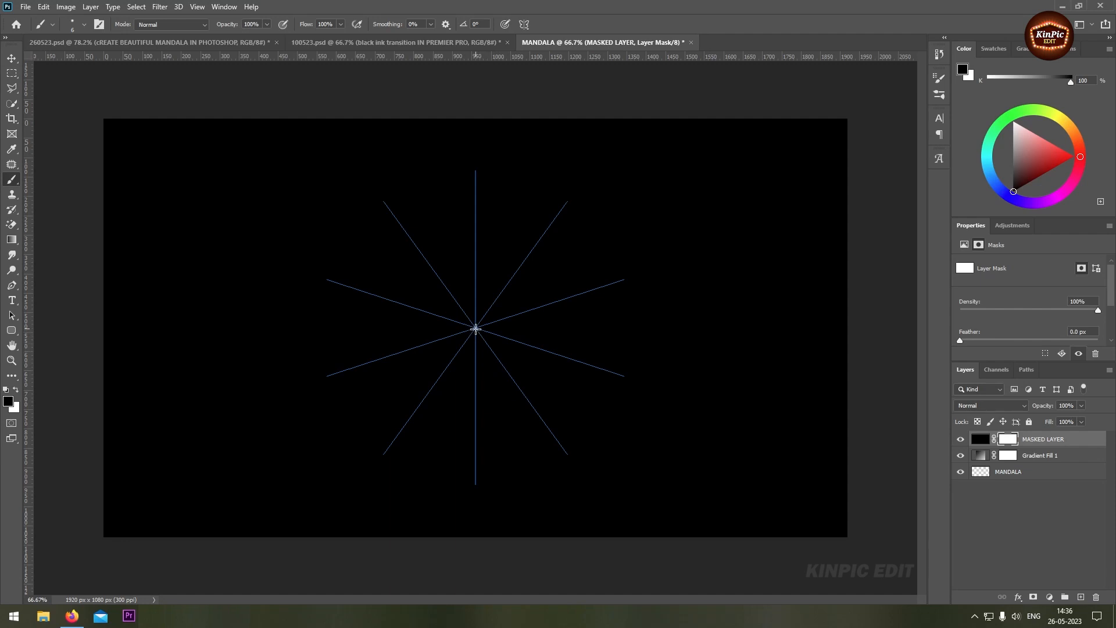
pyautogui.moveTo(475, 329)
pyautogui.mouseDown()
pyautogui.moveTo(614, 298)
pyautogui.moveTo(637, 313)
pyautogui.moveTo(676, 309)
pyautogui.moveTo(686, 327)
pyautogui.moveTo(638, 328)
pyautogui.moveTo(613, 310)
pyautogui.moveTo(550, 328)
pyautogui.mouseUp()
pyautogui.moveTo(530, 327); pyautogui.dragTo(515, 325)
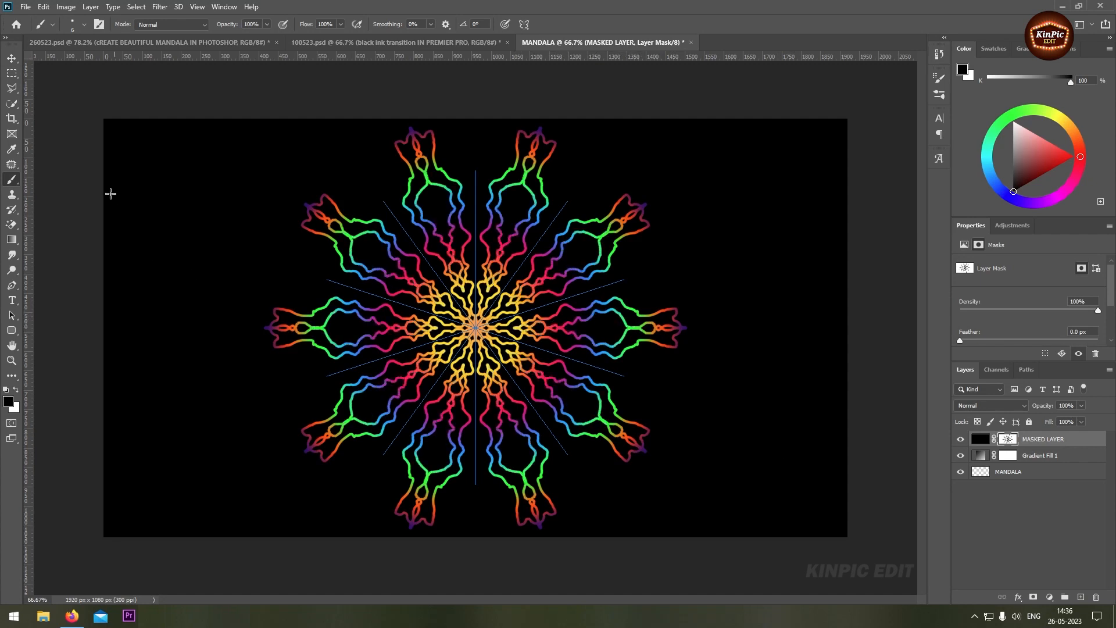
pyautogui.click(12, 58)
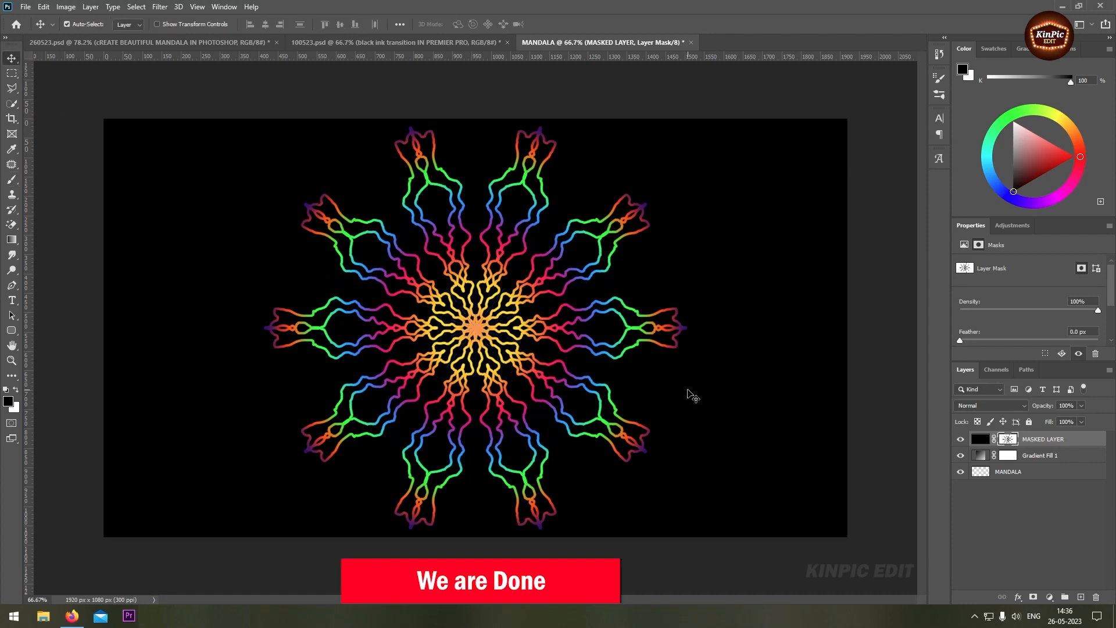